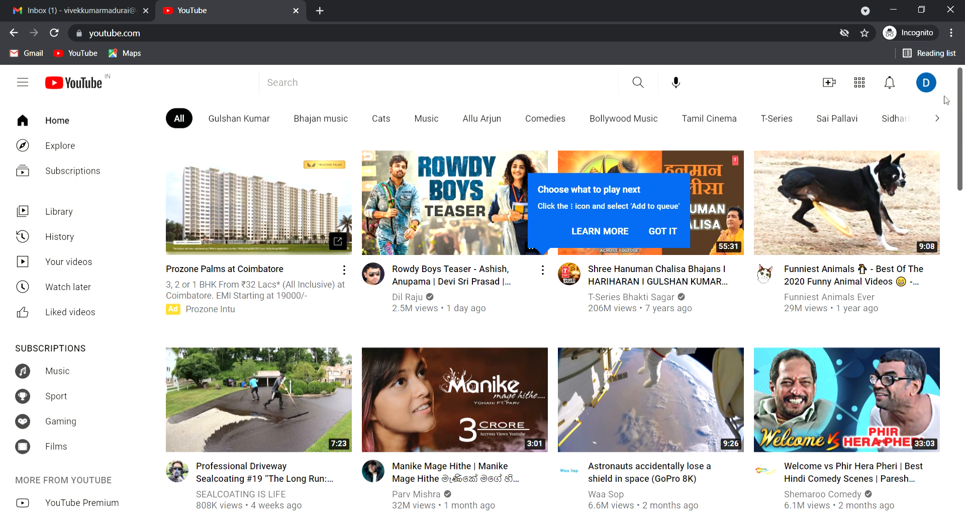
Step: Go to YouTube Studio through the profile avatar's account menu
left_click(929, 90)
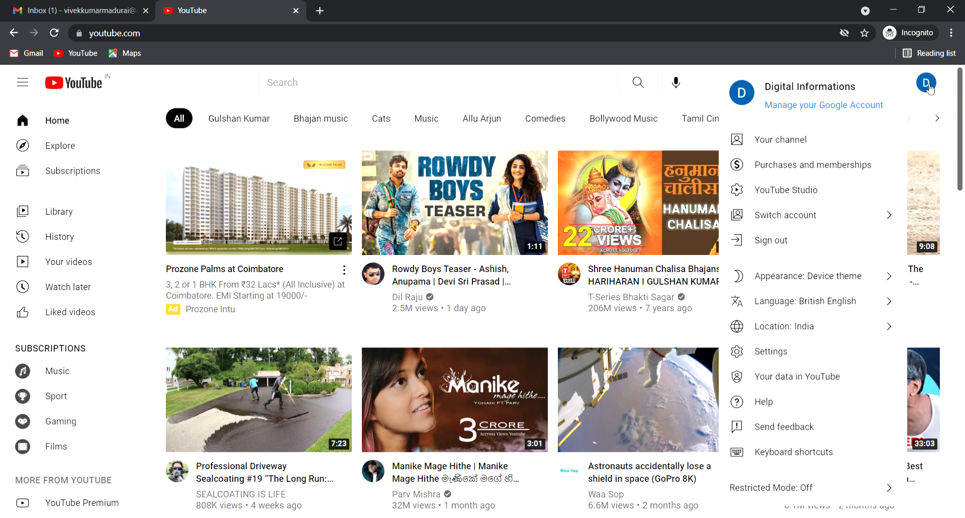
left_click(801, 195)
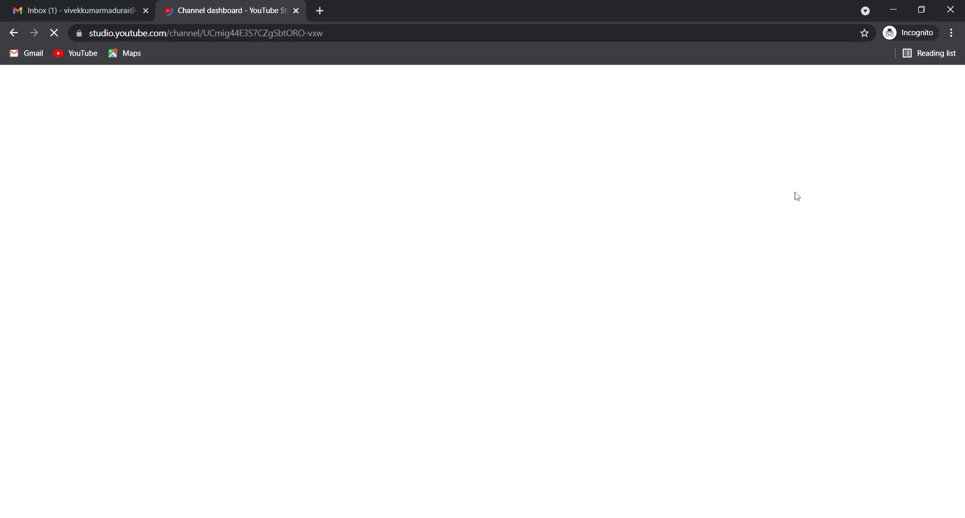
Step: Open Channel customisation and look over the Basic info settings
scroll(76, 387, "down", 2)
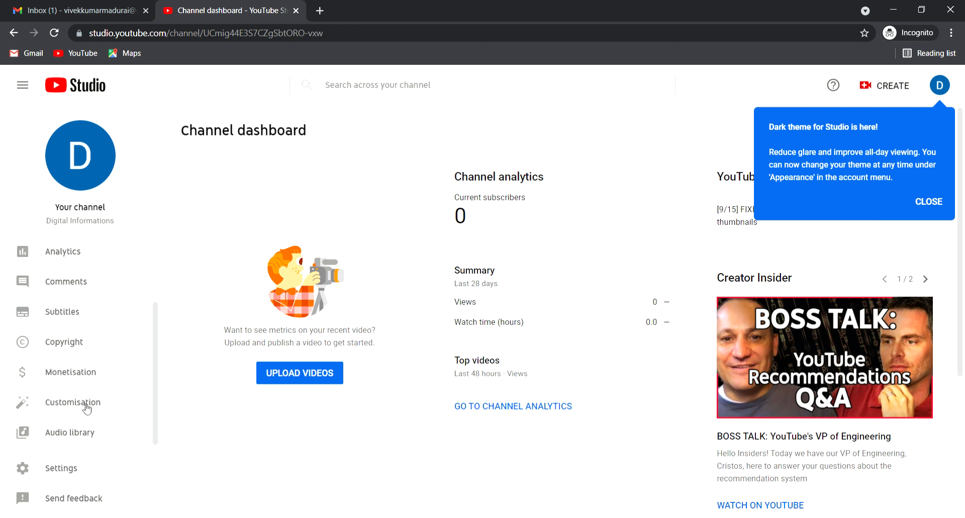
left_click(104, 417)
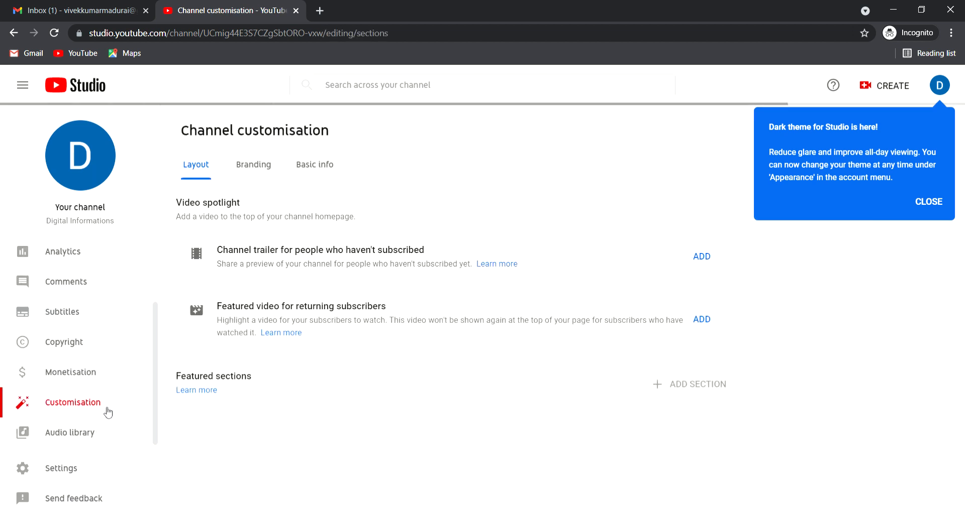
left_click(313, 164)
scroll(505, 276, "down", 3)
scroll(201, 143, "up", 3)
Step: Switch to the Branding tab showing picture, banner image and video watermark options
left_click(267, 176)
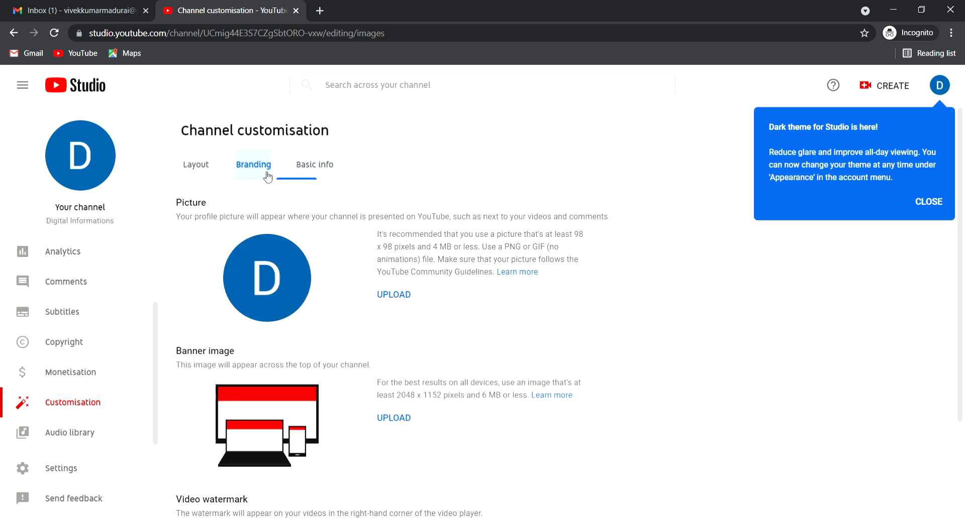
scroll(256, 189, "down", 3)
scroll(455, 352, "up", 3)
left_click_drag(40, 224, 129, 224)
scroll(345, 381, "down", 3)
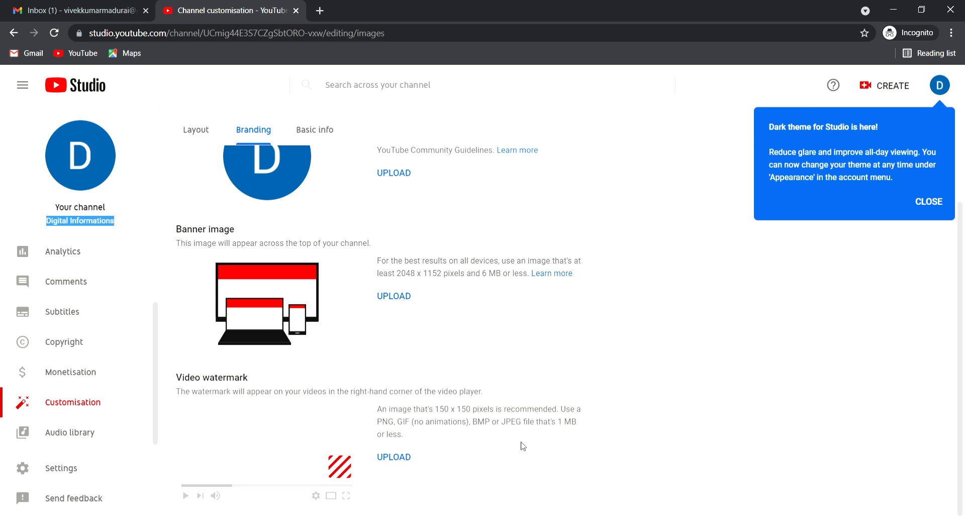
Step: Search Google for 'canva' in a new tab and open the Canva website
left_click(320, 10)
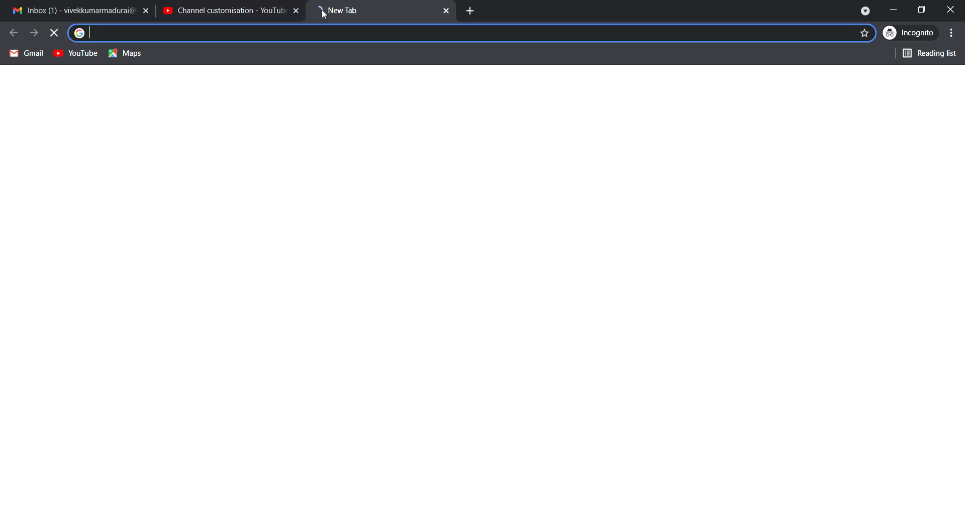
type("canva")
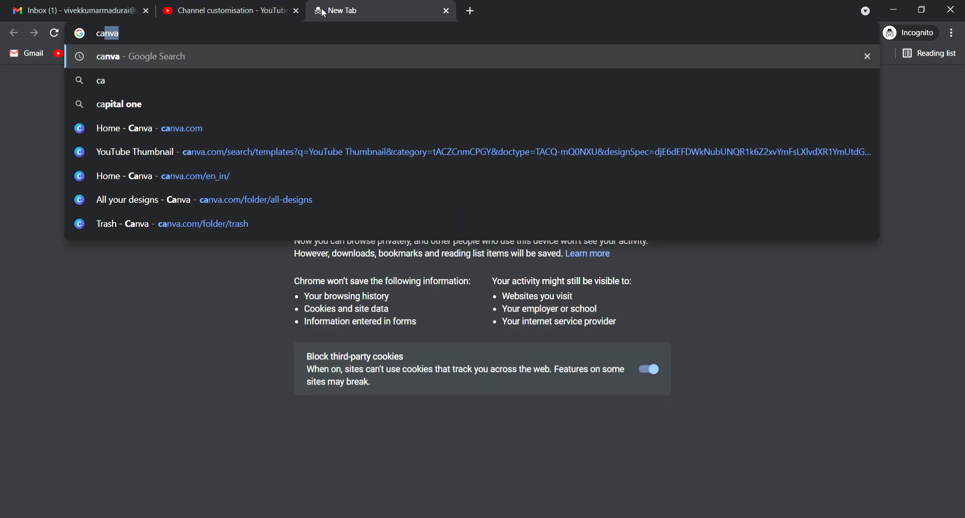
key("Return")
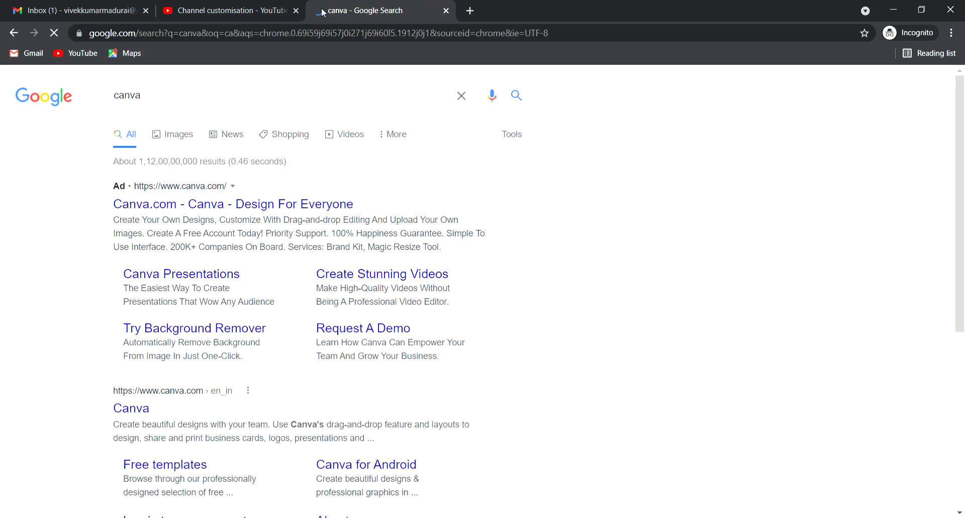
left_click(136, 407)
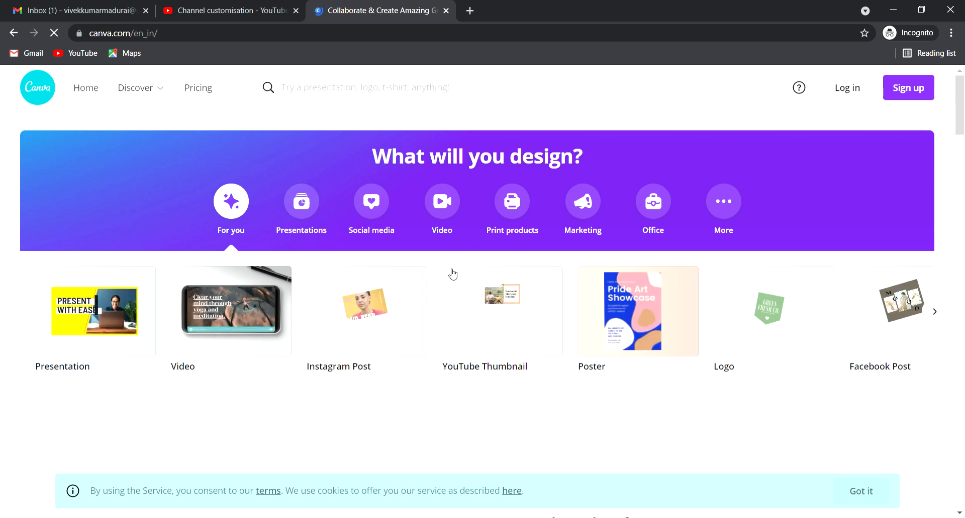
Step: Create a YouTube Channel Logo design by searching 'youtube channel logo' in Canva
left_click(392, 87)
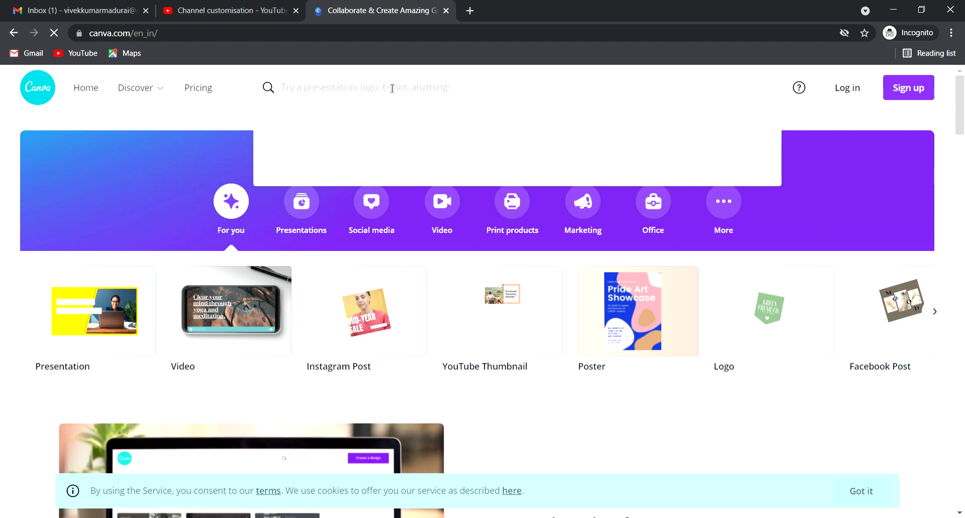
type("youtube")
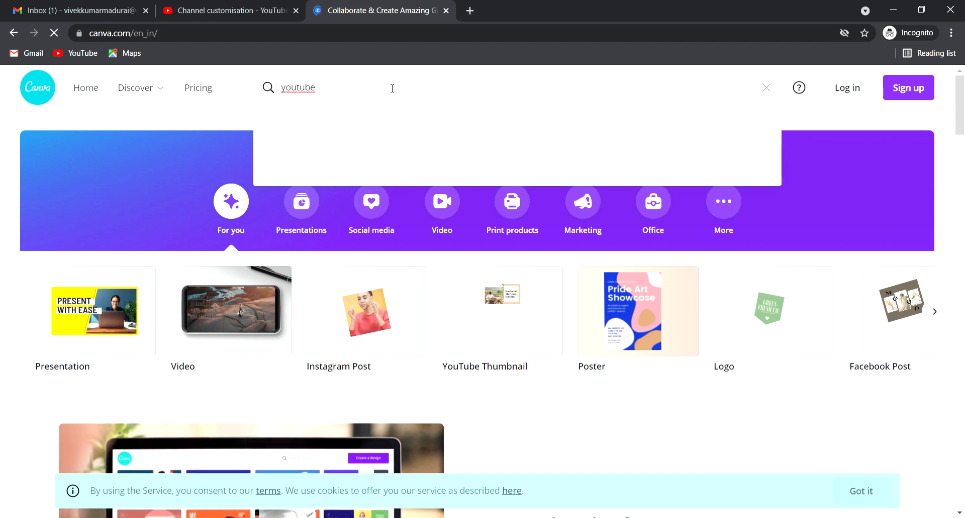
type(" channel ")
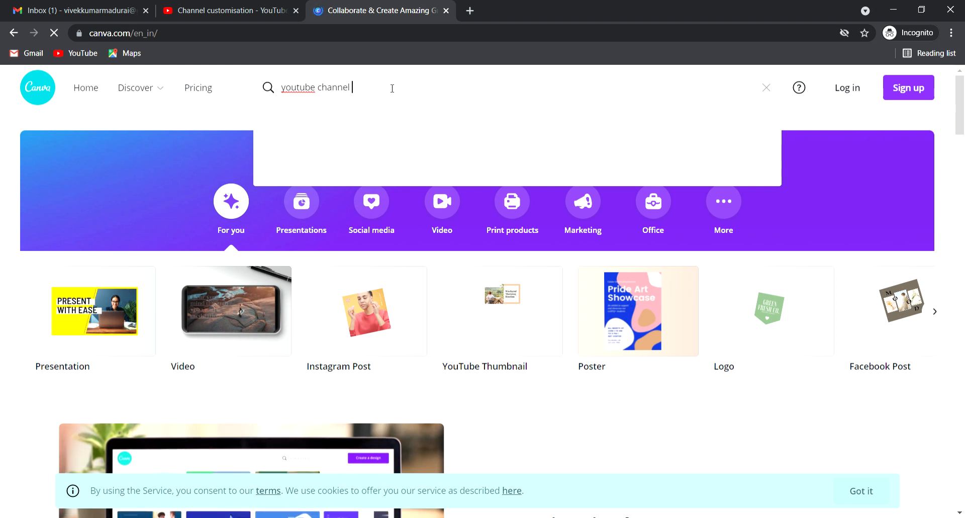
type("logo")
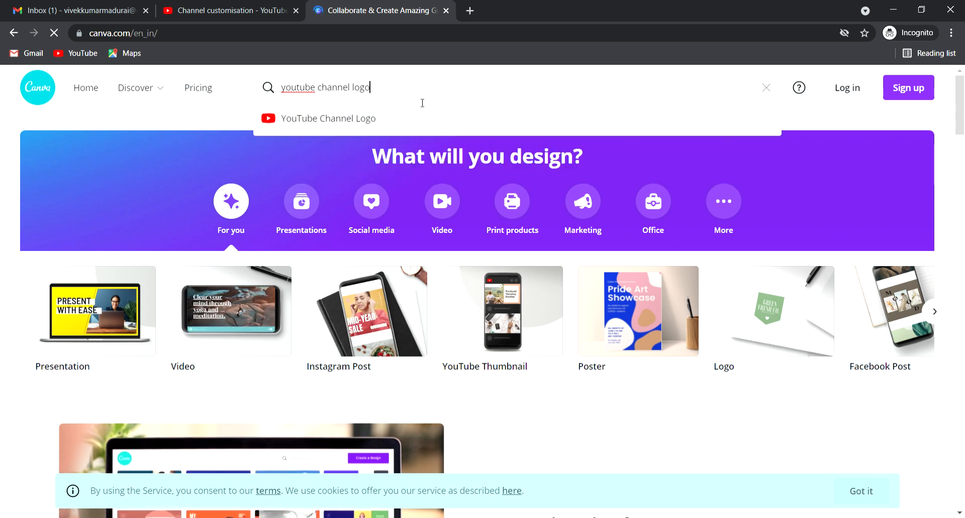
left_click(352, 119)
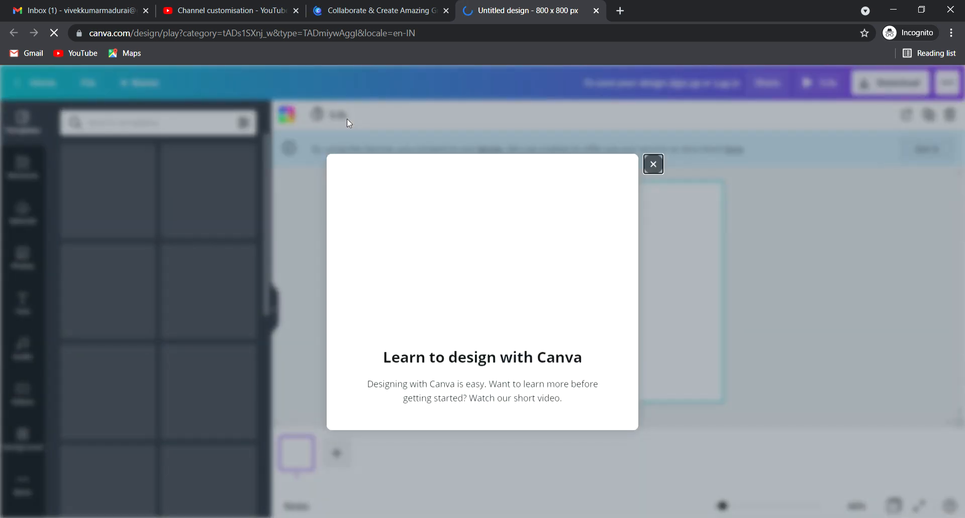
Step: Close the Learn to design prompt and search the templates for 'digital'
left_click(652, 165)
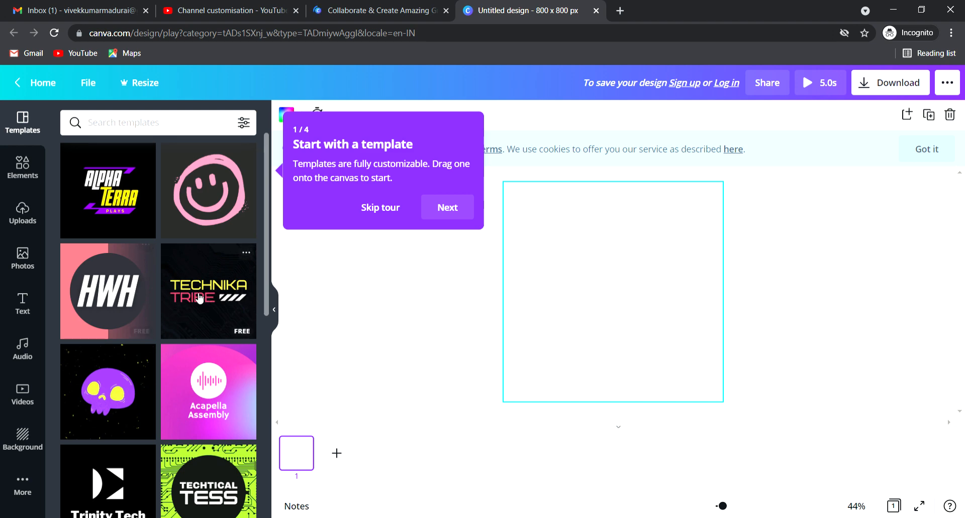
scroll(147, 332, "down", 4)
scroll(147, 332, "down", 6)
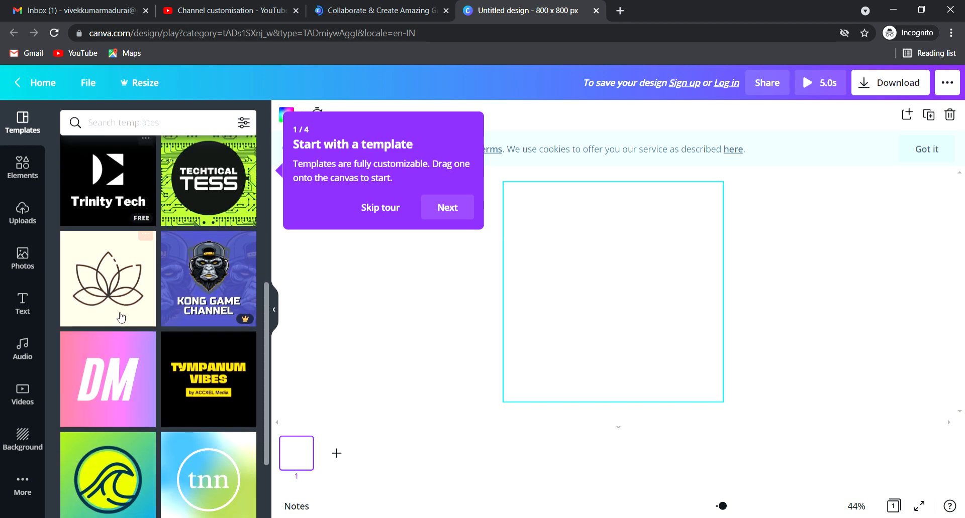
left_click(208, 131)
type("di")
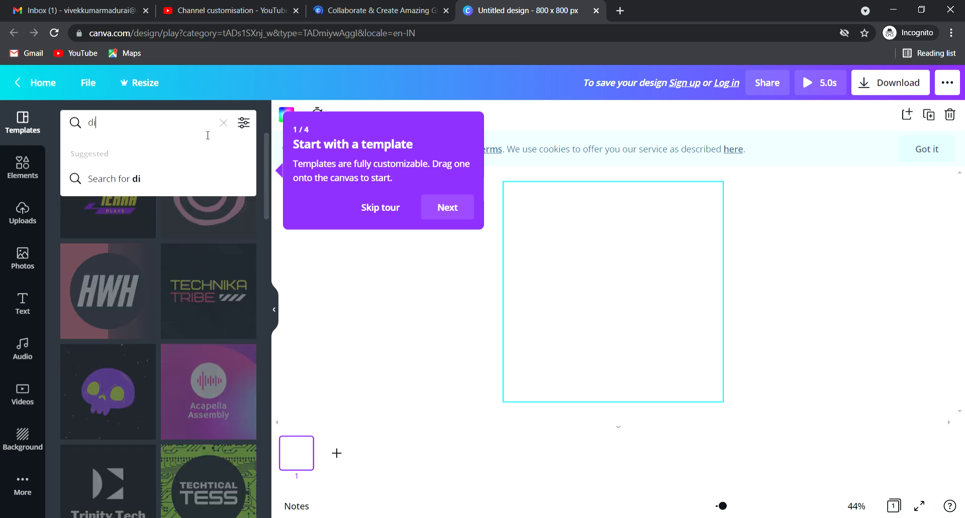
type("gital")
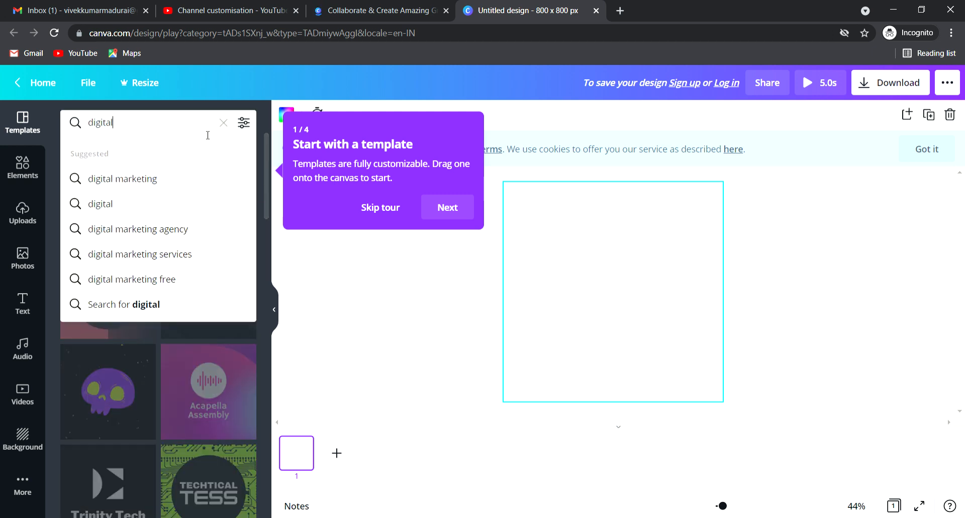
key("Return")
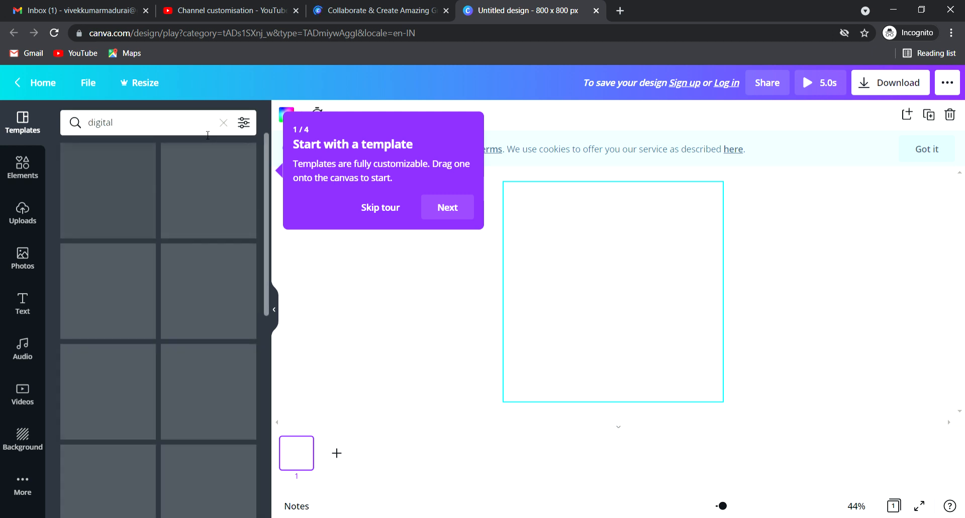
Step: Clear the 'digital' template search and reload the editor page
left_click(207, 134)
key("ctrl+a")
key("BackSpace")
left_click(366, 332)
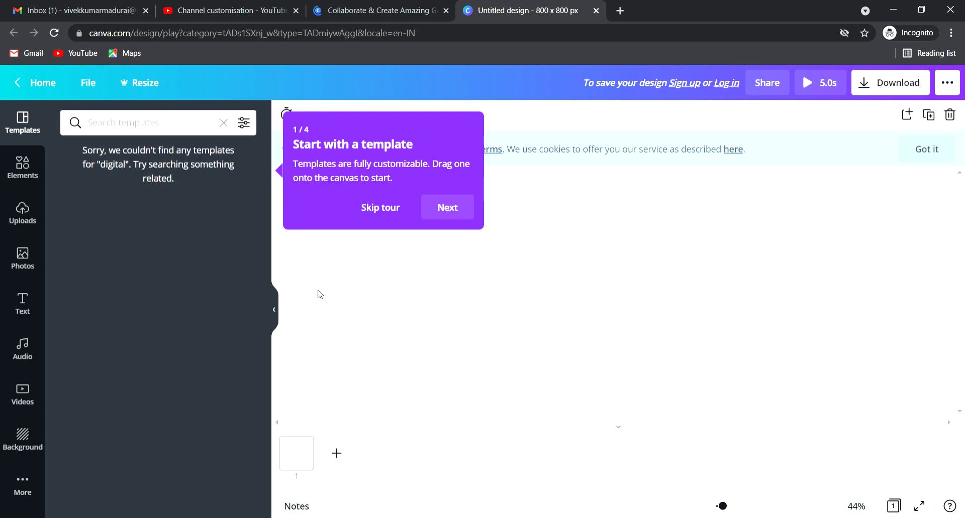
left_click(193, 123)
left_click(241, 155)
left_click(54, 32)
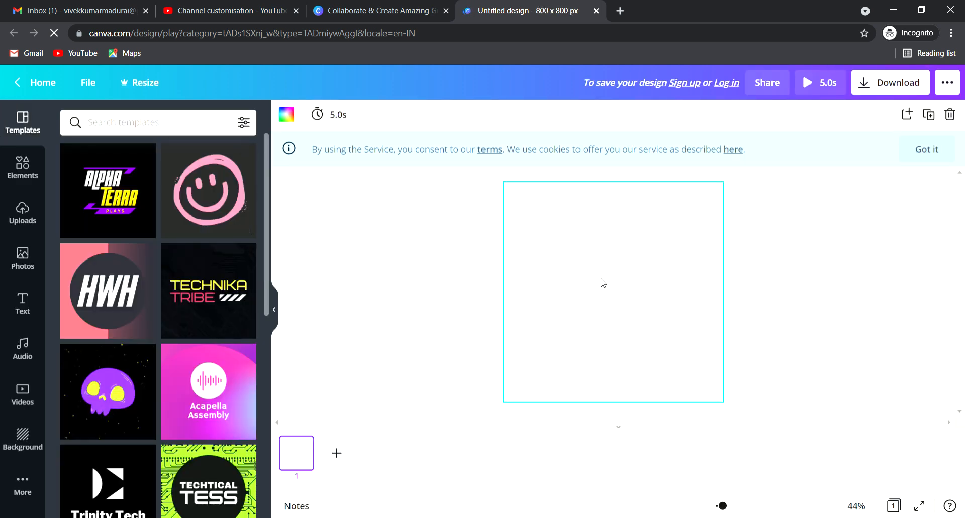
Step: Scroll down through the logo templates and briefly try the Elements panel search
scroll(110, 317, "down", 1)
scroll(110, 317, "down", 6)
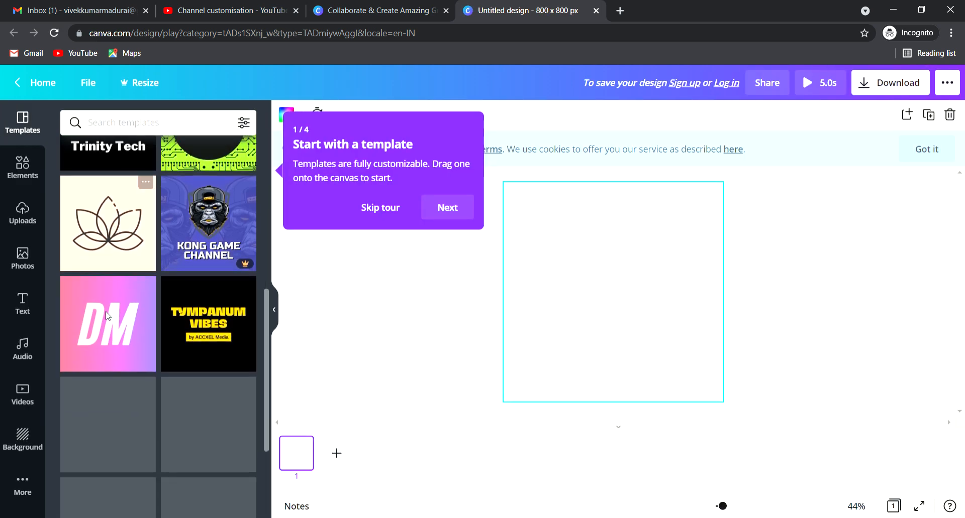
scroll(223, 338, "down", 8)
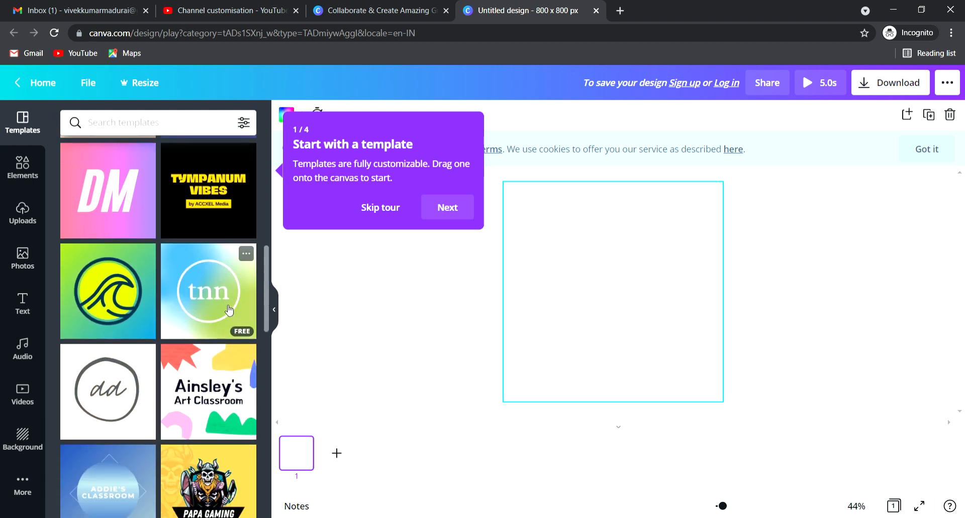
scroll(229, 308, "down", 5)
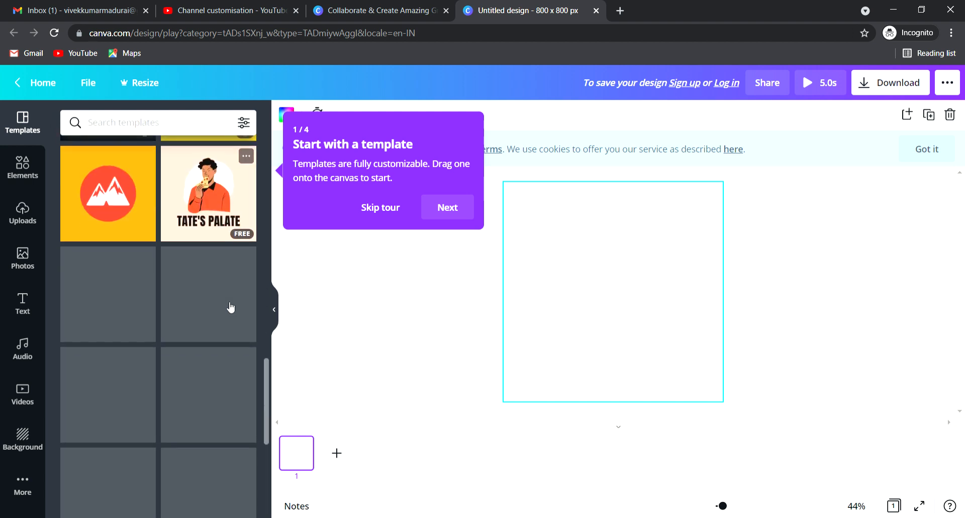
scroll(246, 299, "down", 3)
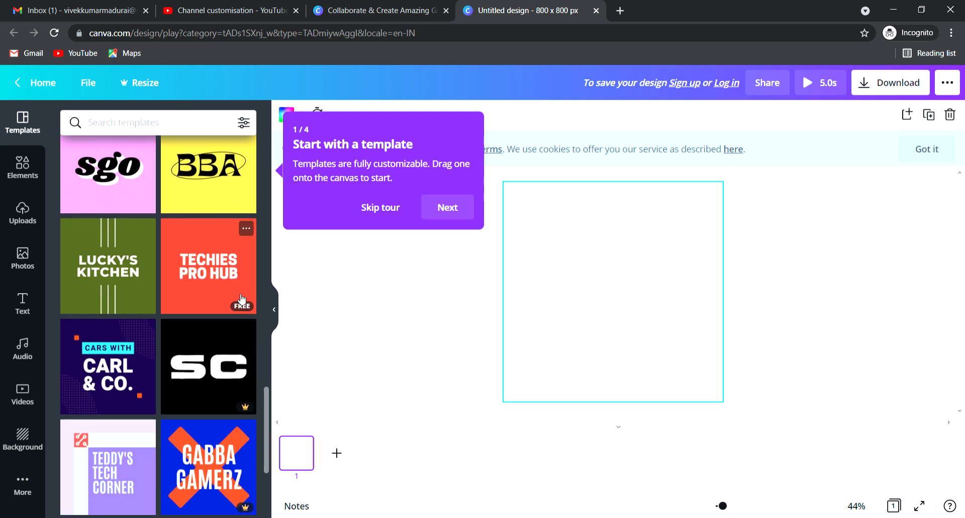
scroll(241, 300, "down", 9)
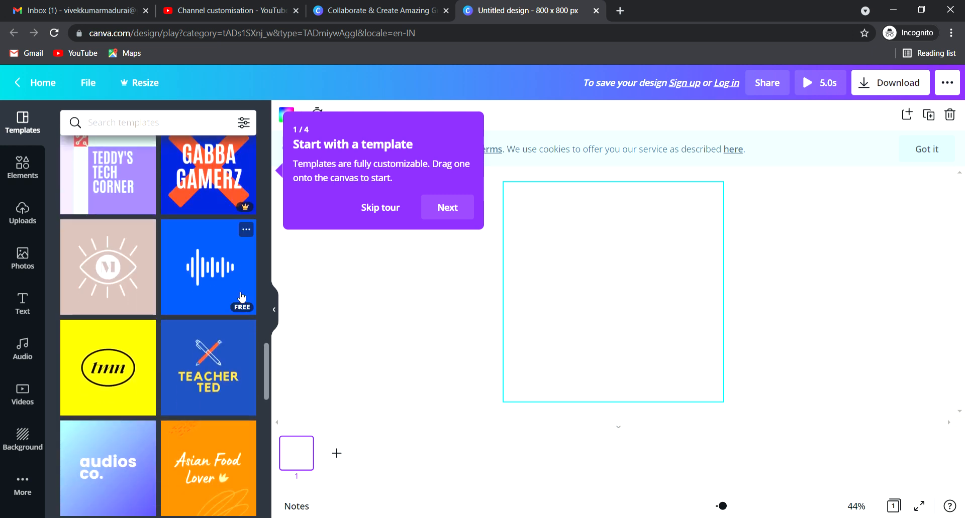
scroll(242, 292, "down", 5)
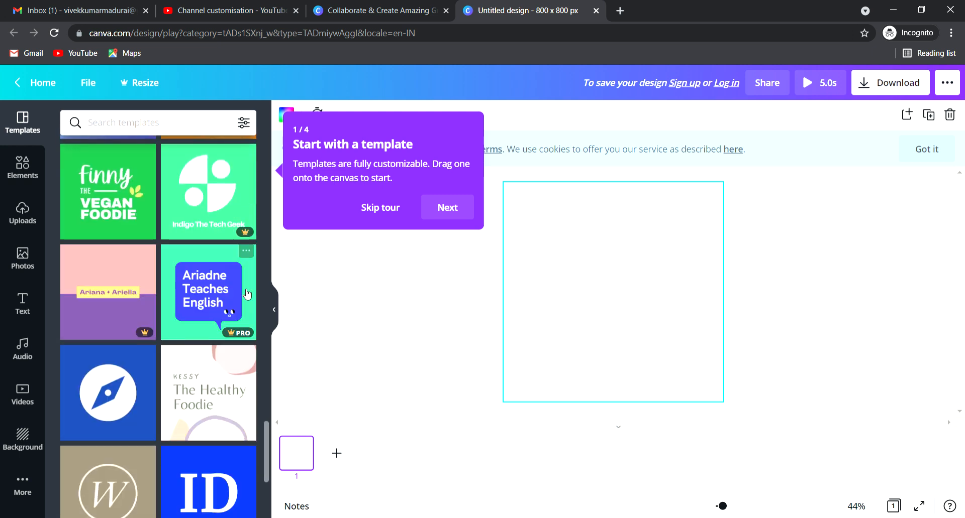
left_click(23, 167)
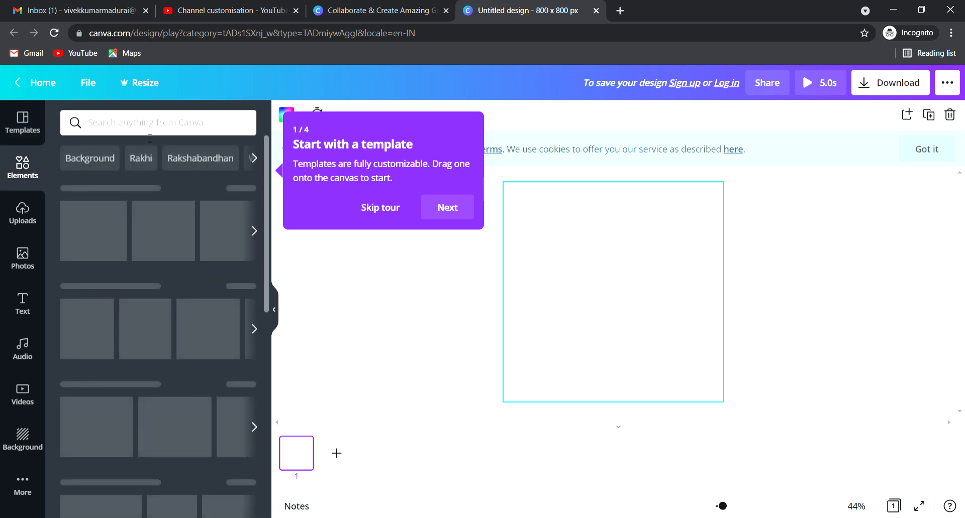
left_click(163, 125)
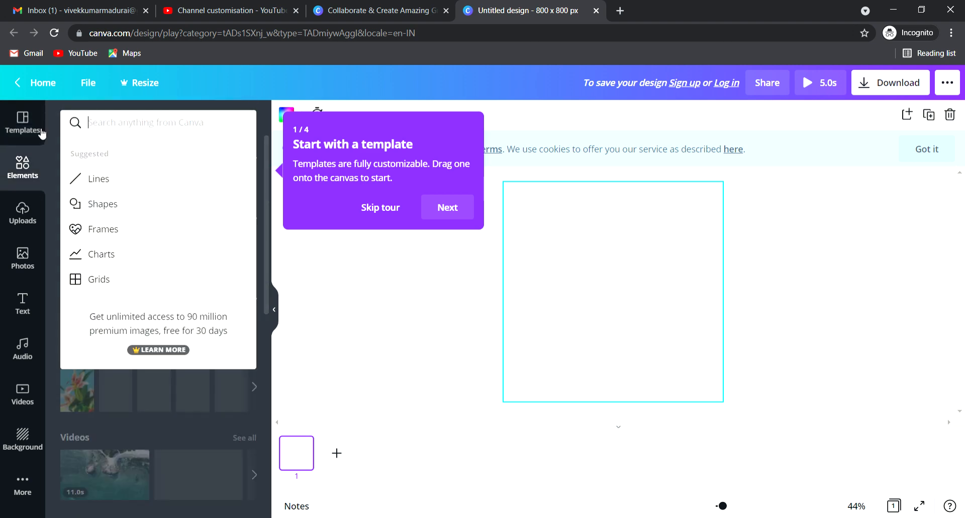
Step: Return to Templates and scroll through the logo designs back to the top
left_click(22, 123)
scroll(182, 336, "down", 3)
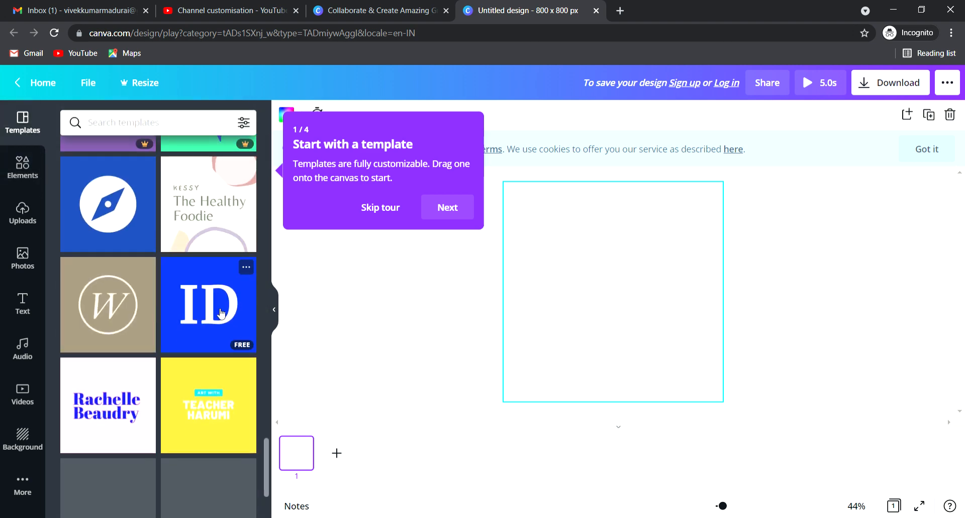
scroll(222, 313, "down", 3)
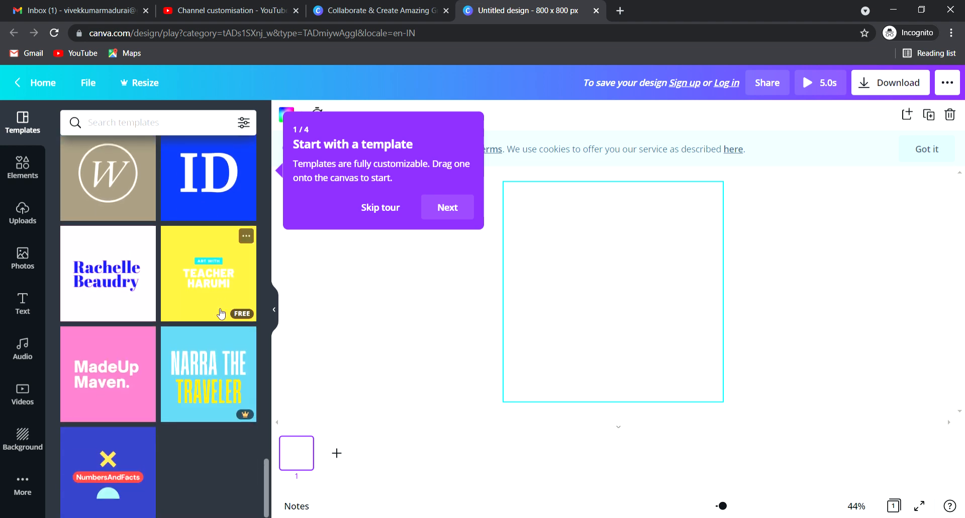
scroll(197, 381, "up", 8)
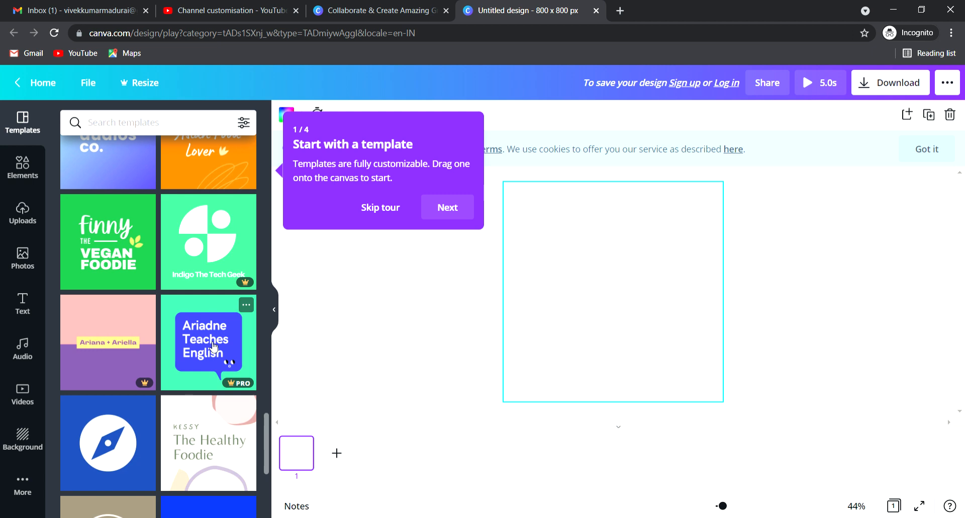
scroll(210, 344, "up", 5)
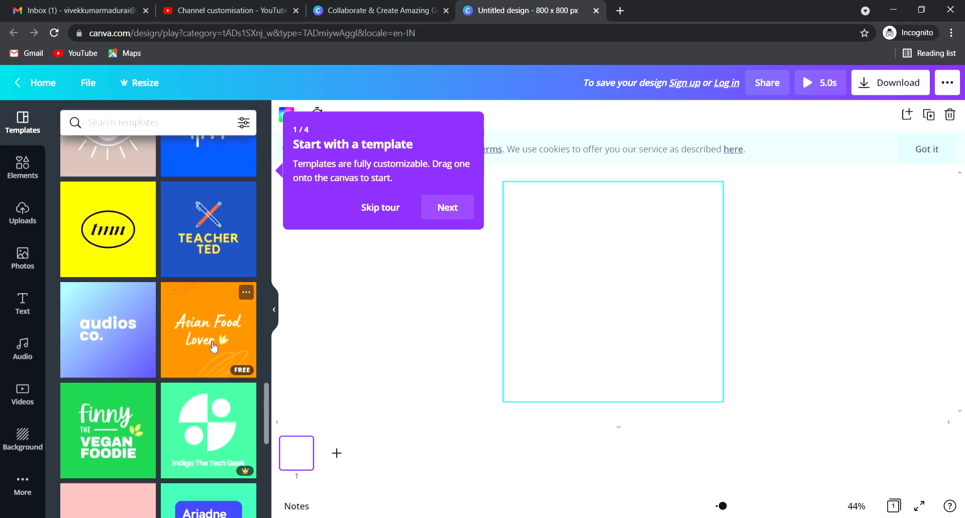
scroll(213, 347, "up", 6)
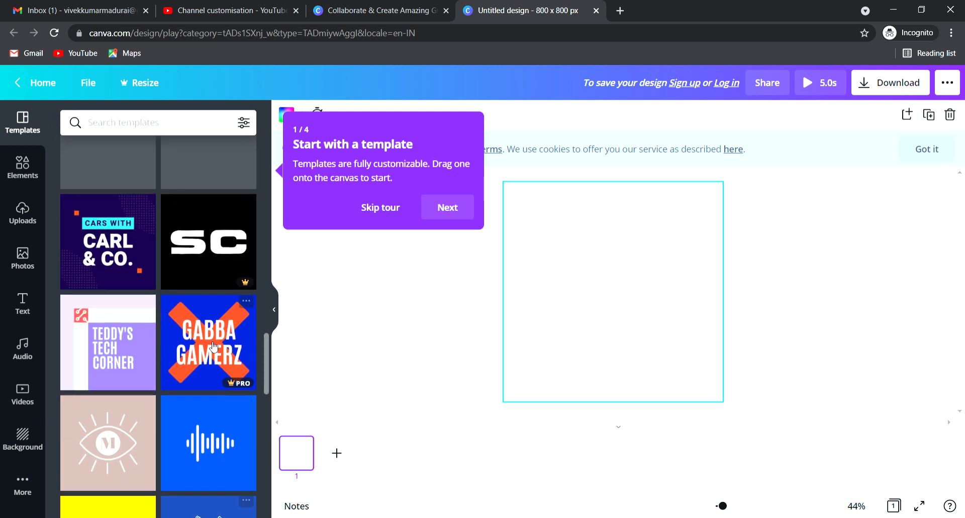
scroll(213, 347, "up", 8)
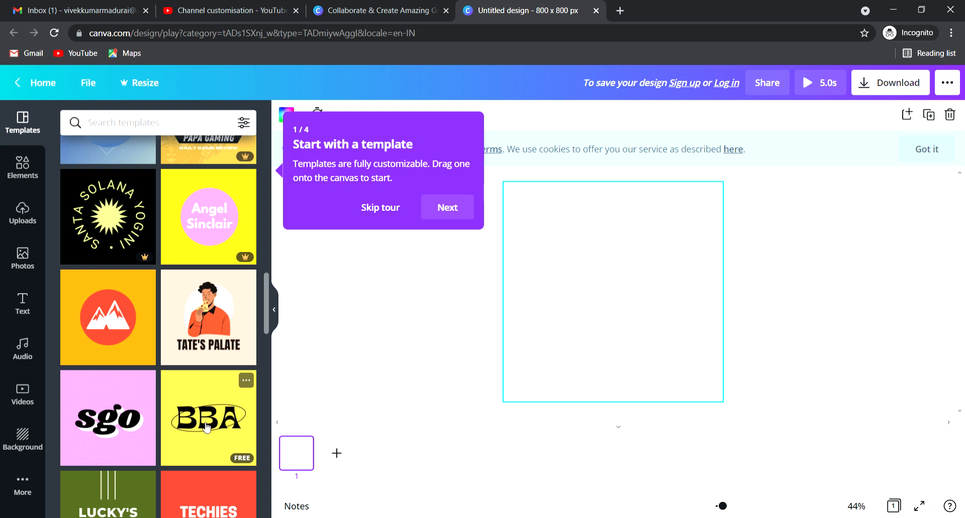
scroll(206, 427, "up", 1)
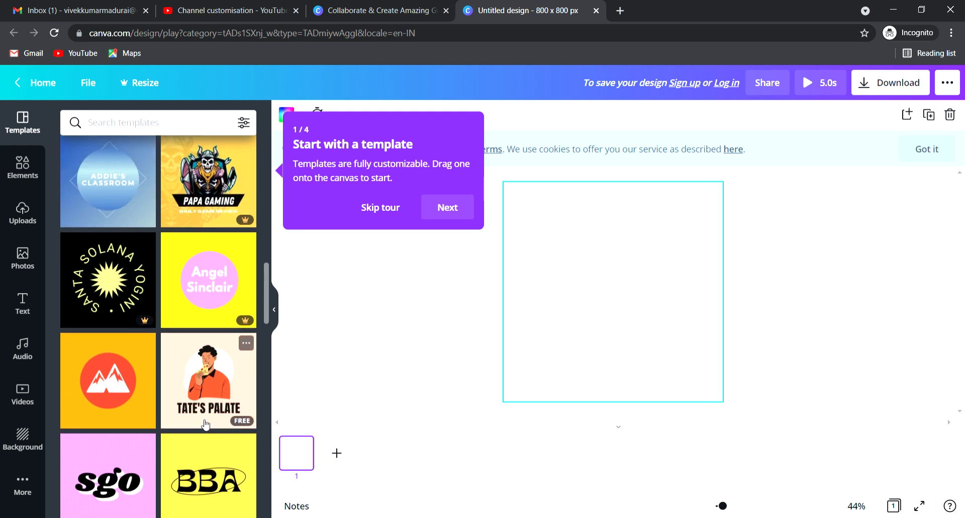
scroll(206, 425, "up", 5)
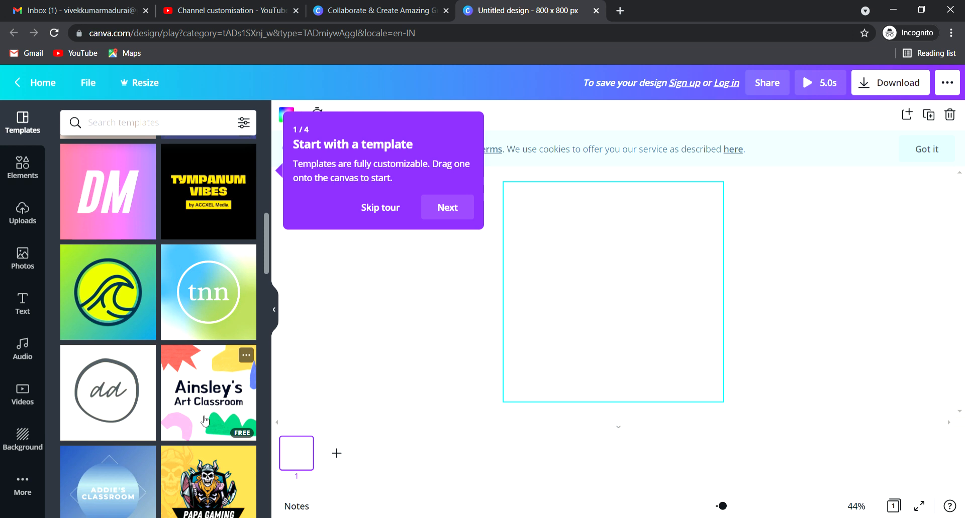
scroll(205, 421, "up", 6)
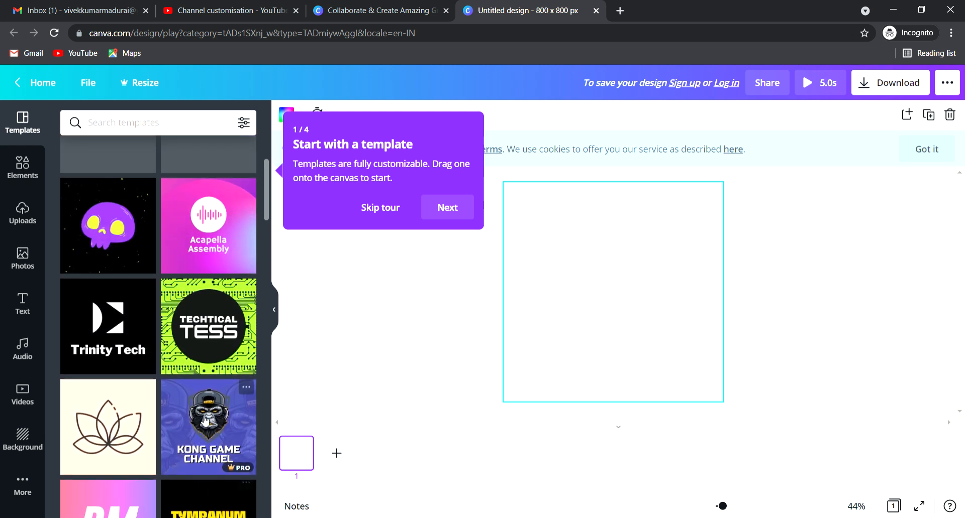
Step: Apply the Techtical Tess template, skip the tour, then undo and redo the template
left_click(225, 373)
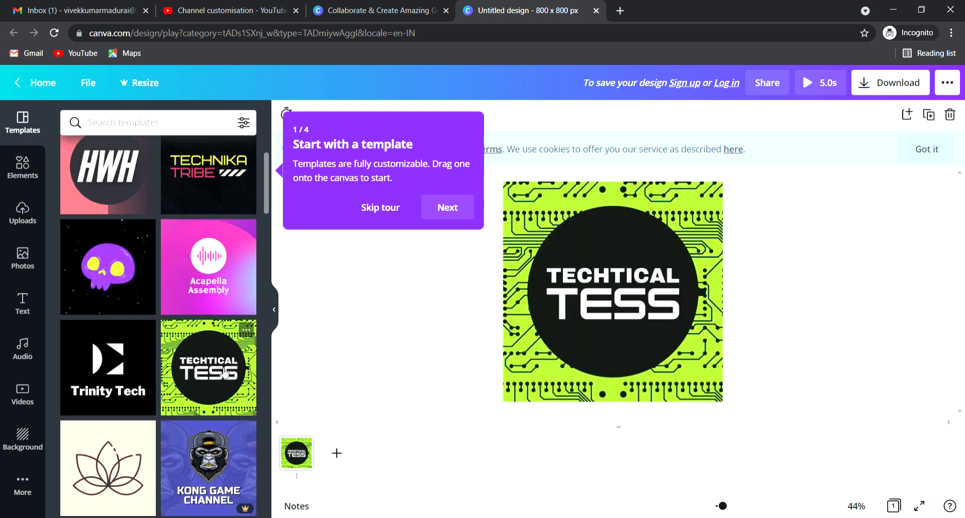
left_click(393, 213)
left_click(580, 279)
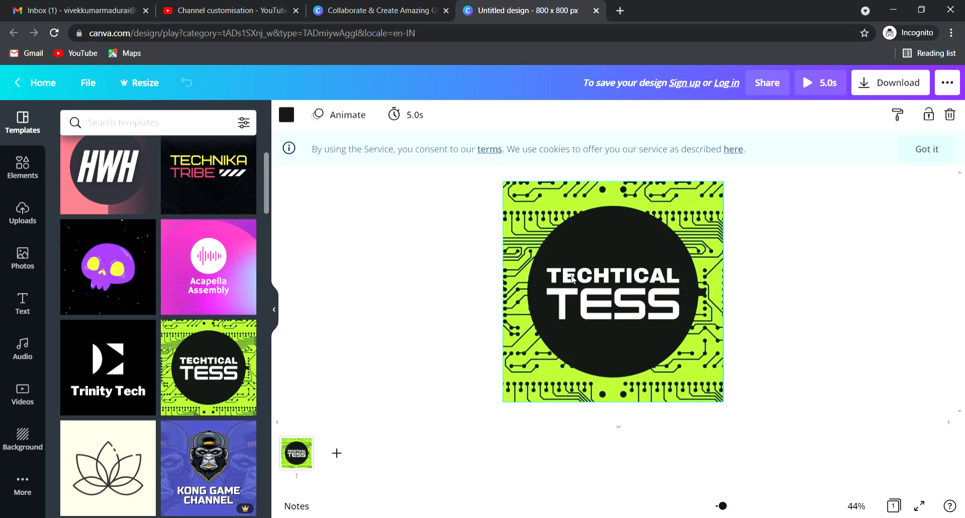
left_click(571, 277)
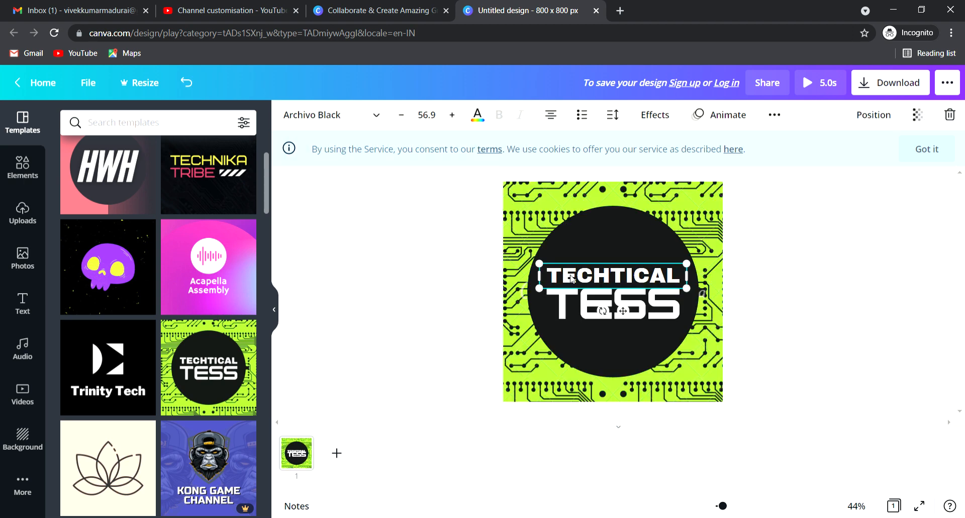
key("ctrl+z")
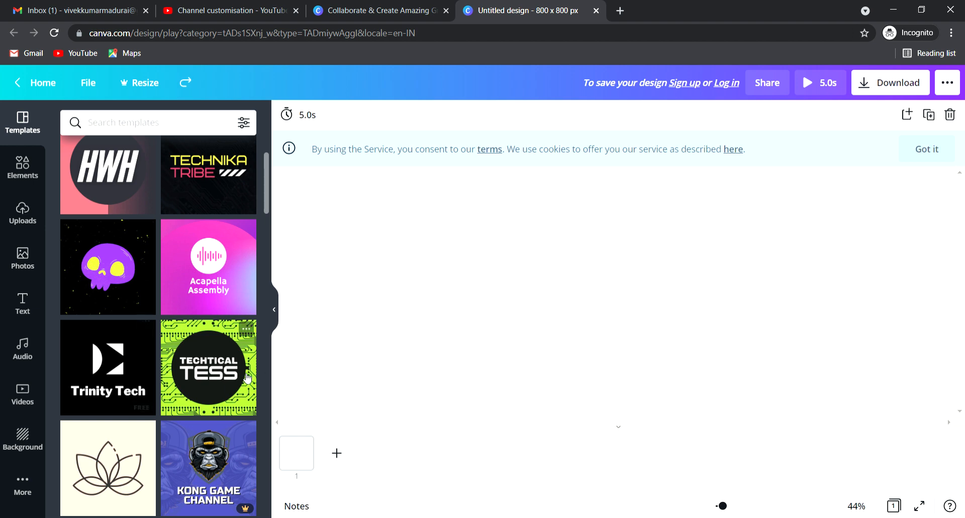
key("ctrl+y")
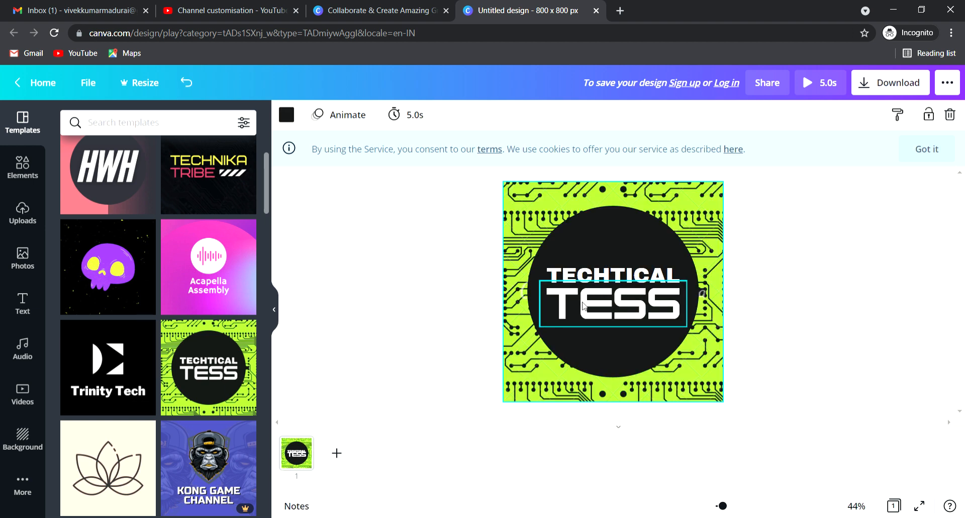
Step: Retype the logo's top line TECHTICAL as DIGITAL
left_click(556, 289)
left_click(559, 279)
left_click(559, 278)
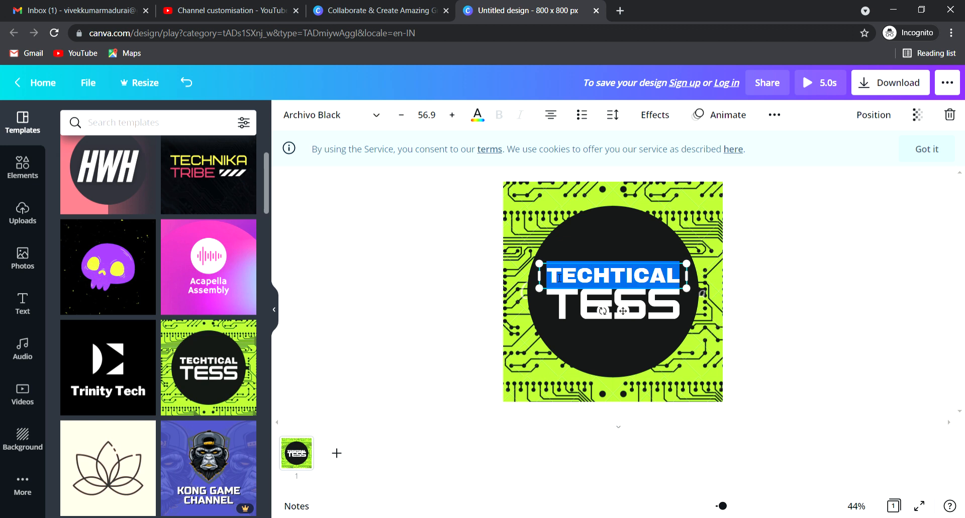
type("D")
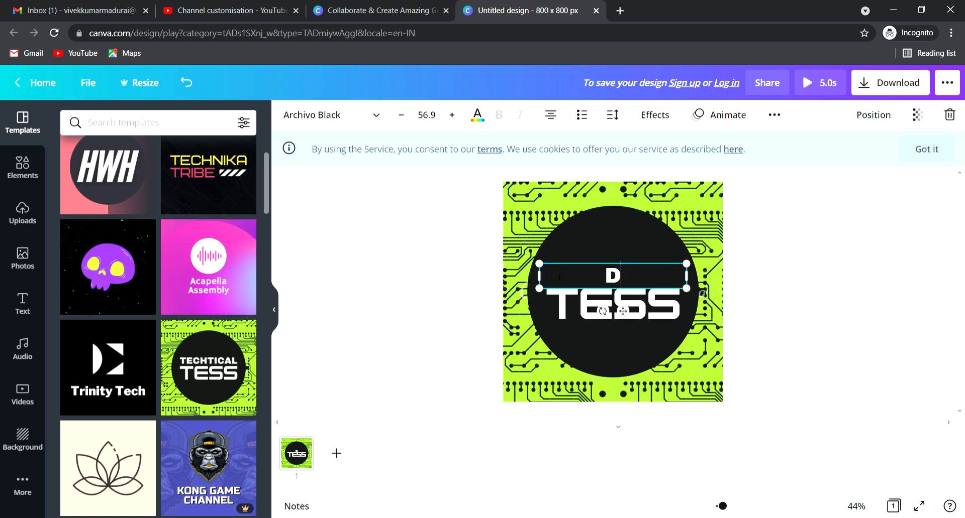
type("IGITAL")
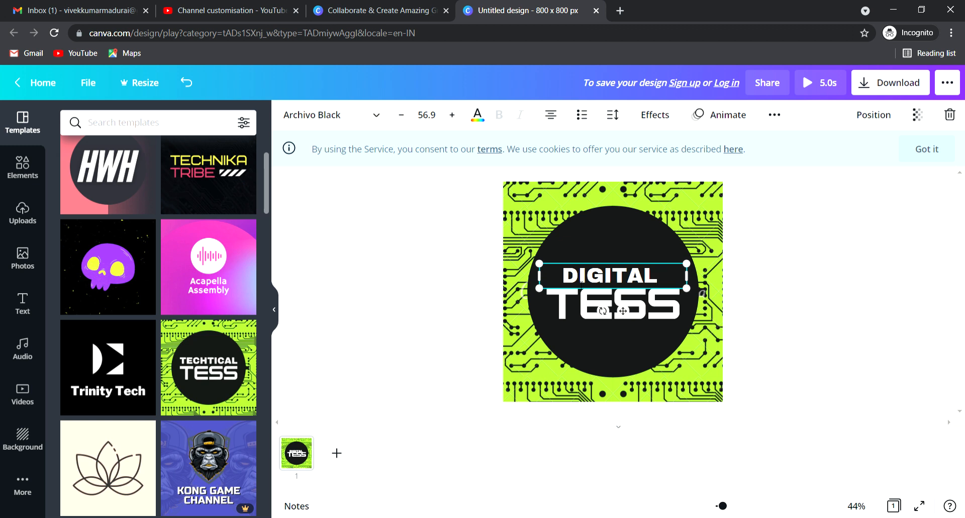
left_click(646, 319)
Step: Replace TESS with INORATION and select the new text
double_click(647, 318)
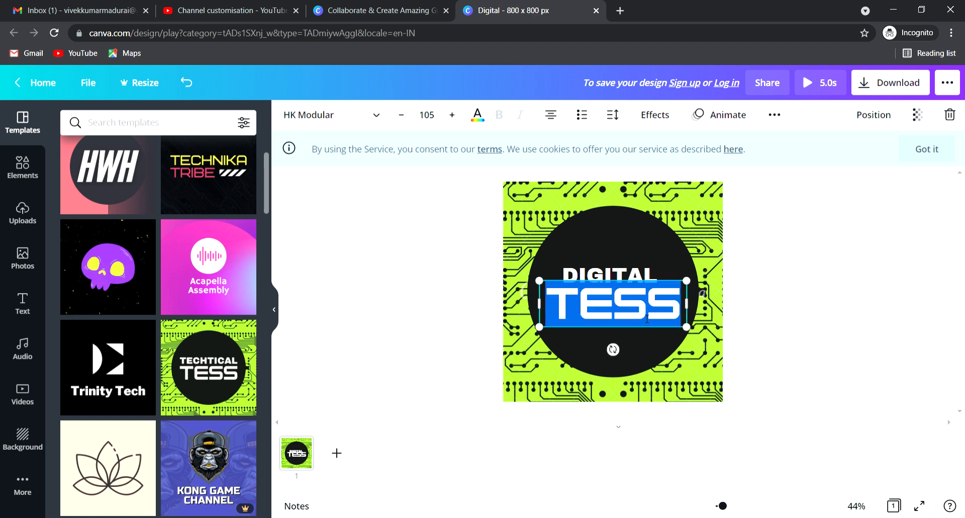
type("INORATI")
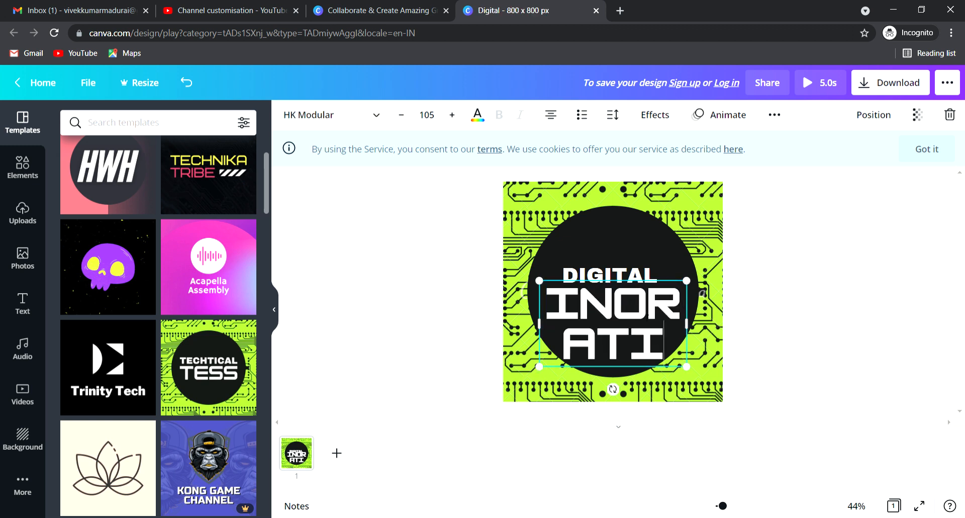
type("ON")
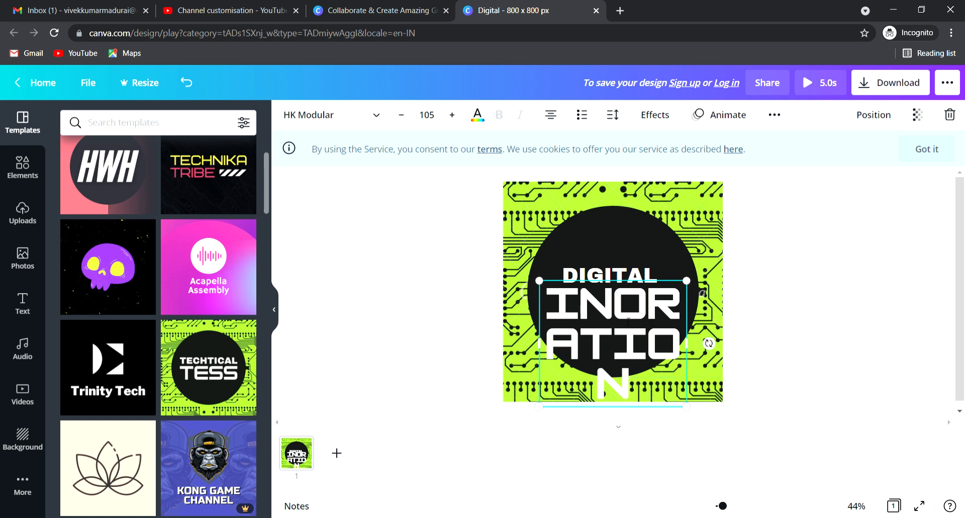
left_click_drag(564, 301, 685, 382)
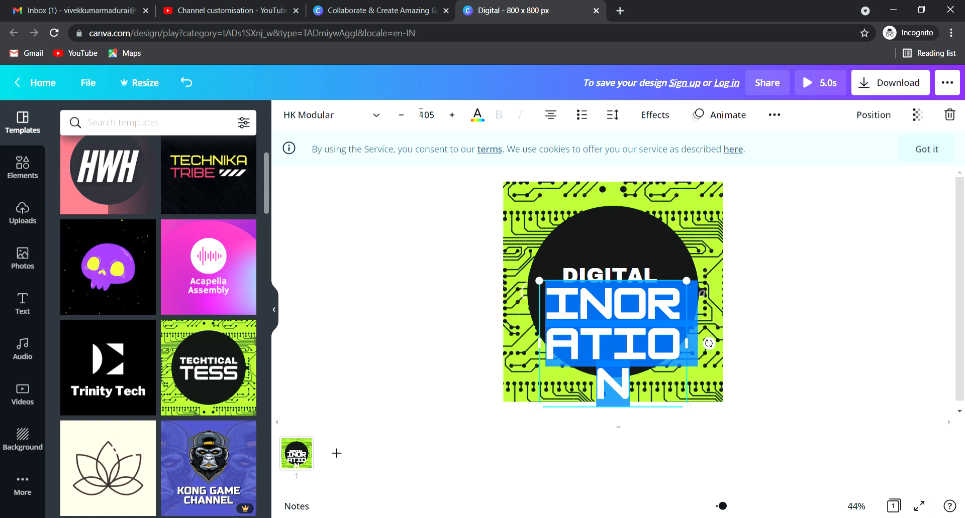
Step: Reduce the INORATION font size step by step down to 73.1
left_click(400, 115)
left_click(399, 115)
left_click(400, 115)
left_click(400, 116)
left_click(399, 115)
left_click(399, 116)
left_click(399, 115)
left_click(399, 116)
left_click(400, 116)
left_click(399, 116)
left_click(399, 116)
left_click(400, 116)
left_click(399, 116)
left_click(400, 116)
left_click(399, 116)
left_click(399, 116)
left_click(400, 116)
left_click(399, 115)
left_click(599, 275)
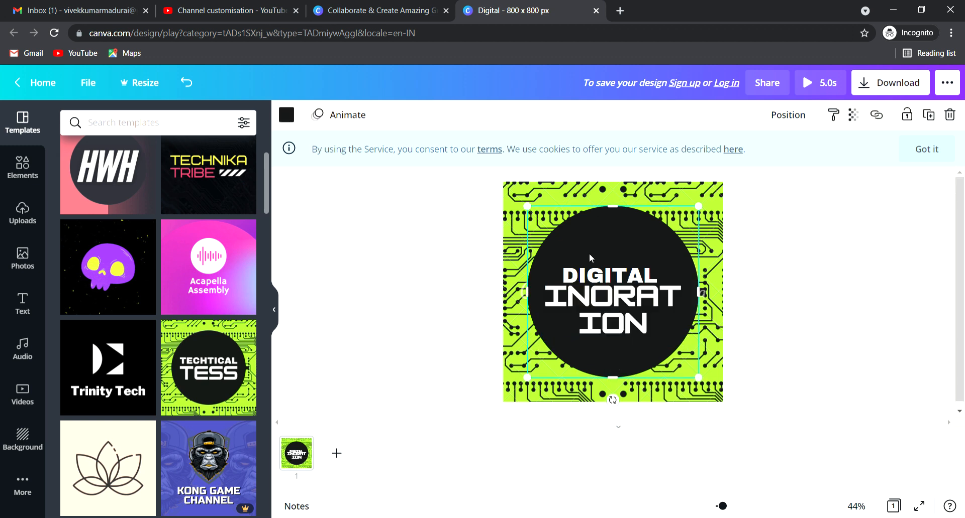
Step: Raise DIGITAL and INORATION, shrinking INORATION to 47.1 so it fits one line
left_click_drag(598, 275, 605, 246)
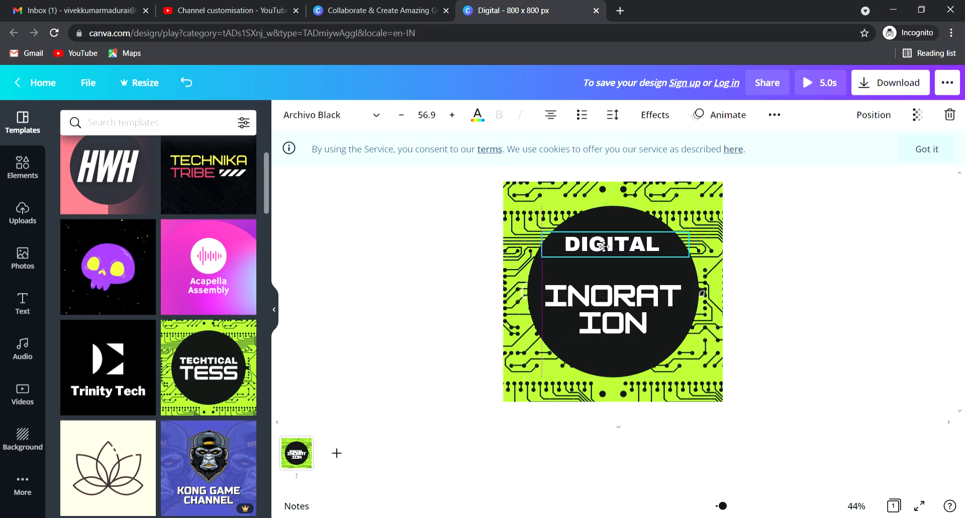
left_click_drag(608, 309, 607, 292)
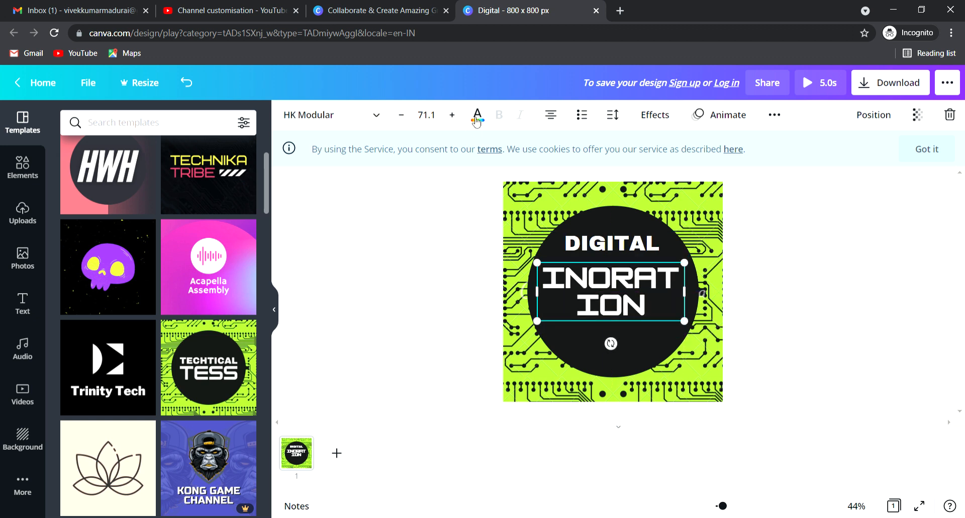
left_click(405, 120)
left_click(406, 121)
left_click(405, 120)
left_click(407, 123)
left_click(407, 123)
left_click(407, 123)
left_click(407, 124)
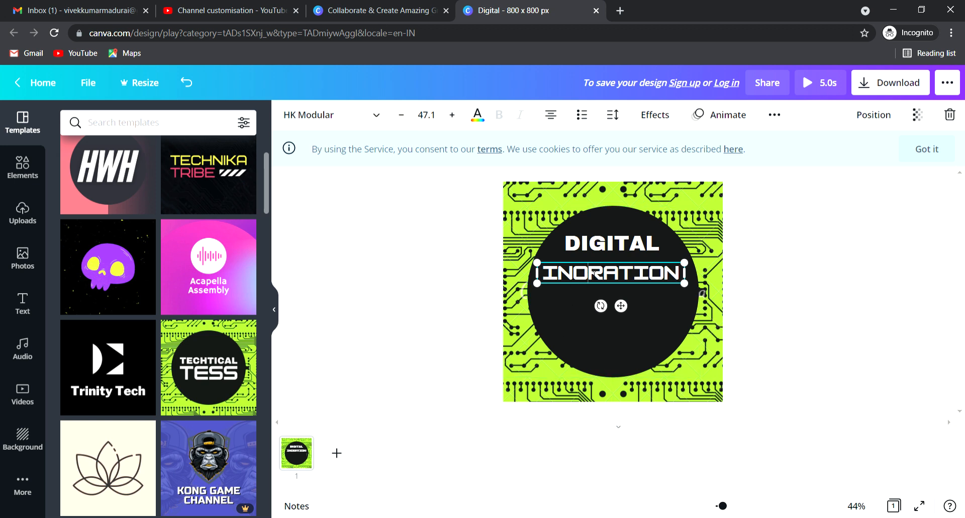
left_click(592, 341)
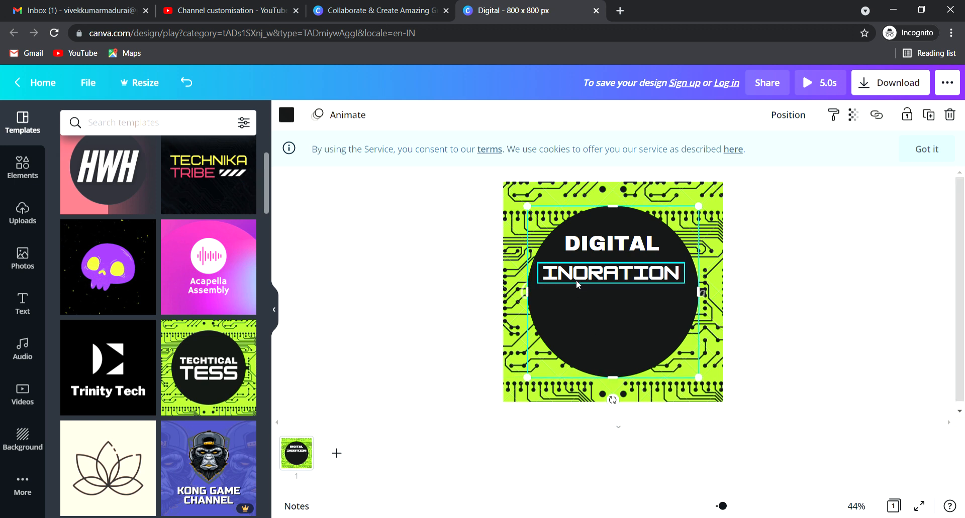
Step: Correct the second line to INFORATION and shrink it further to 44.1
left_click(585, 272)
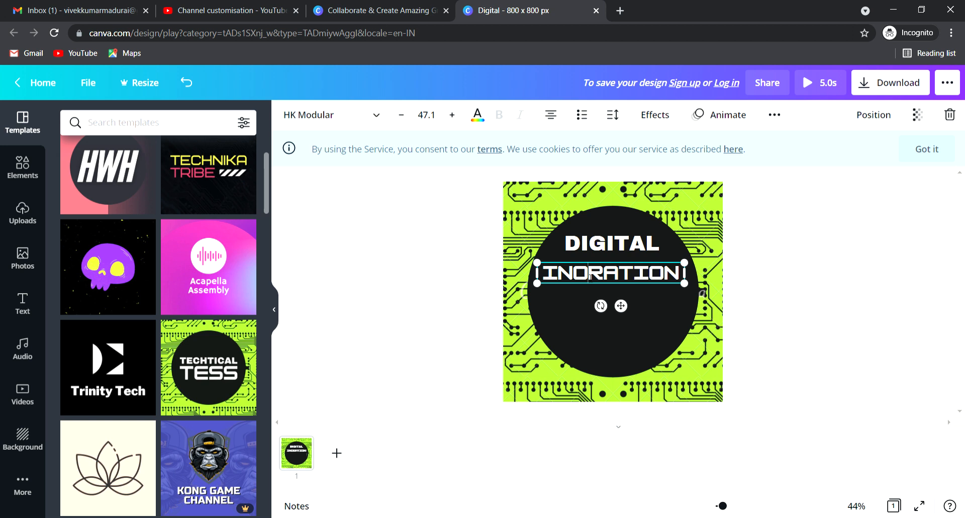
left_click(590, 275)
key("BackSpace")
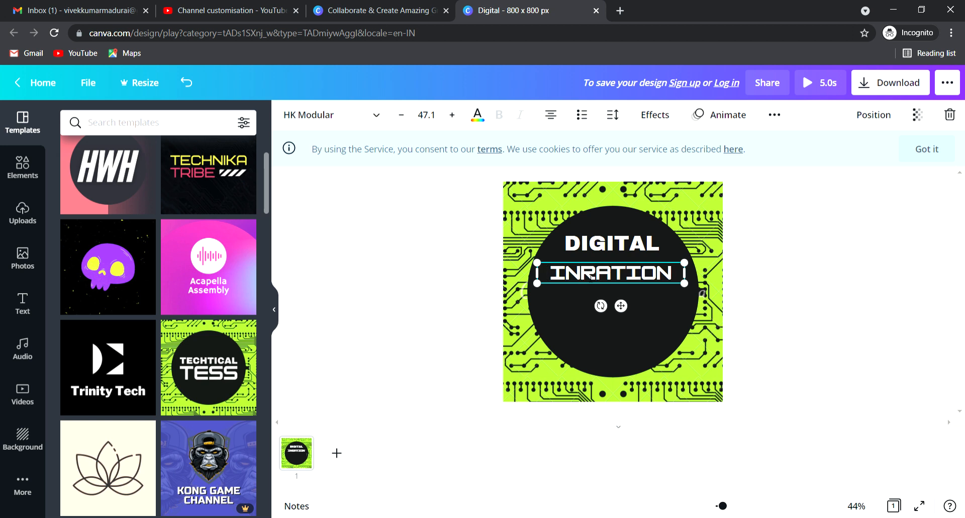
type("F")
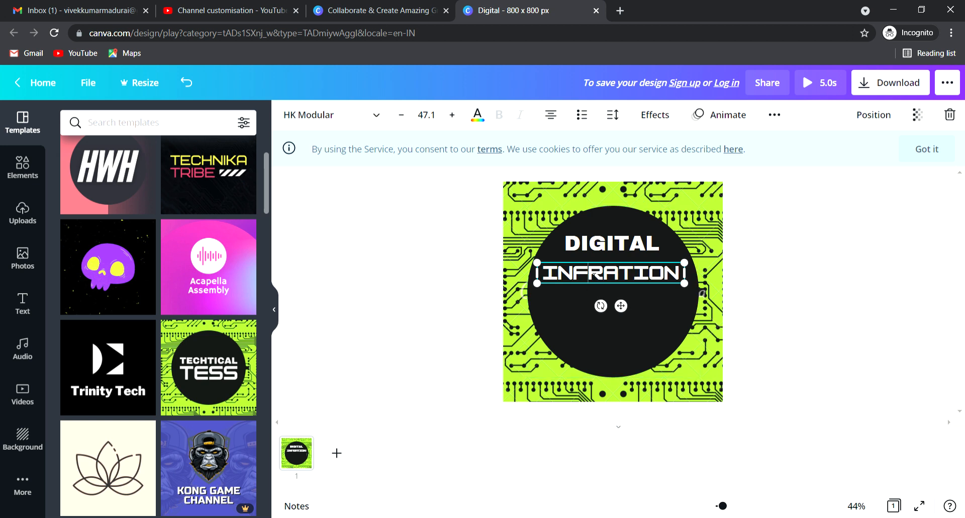
type("O")
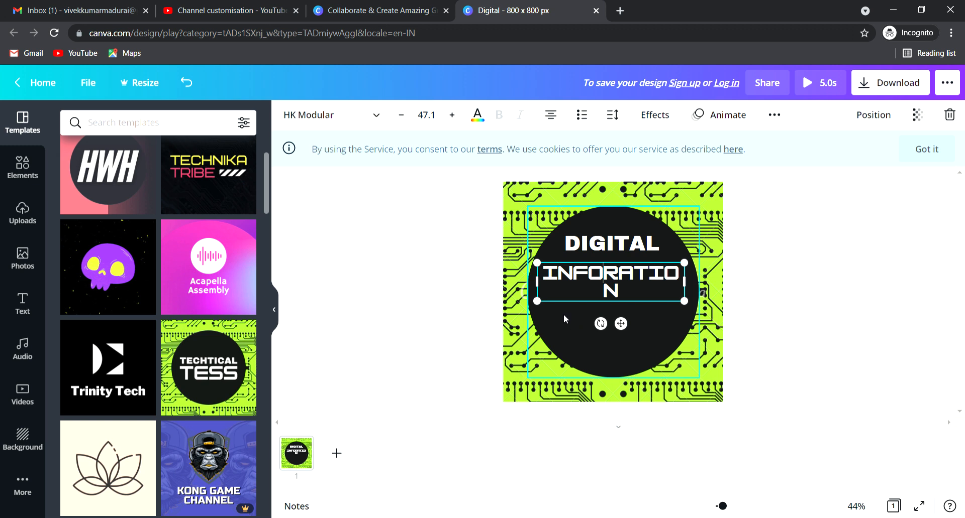
left_click(398, 116)
left_click(398, 116)
left_click(398, 116)
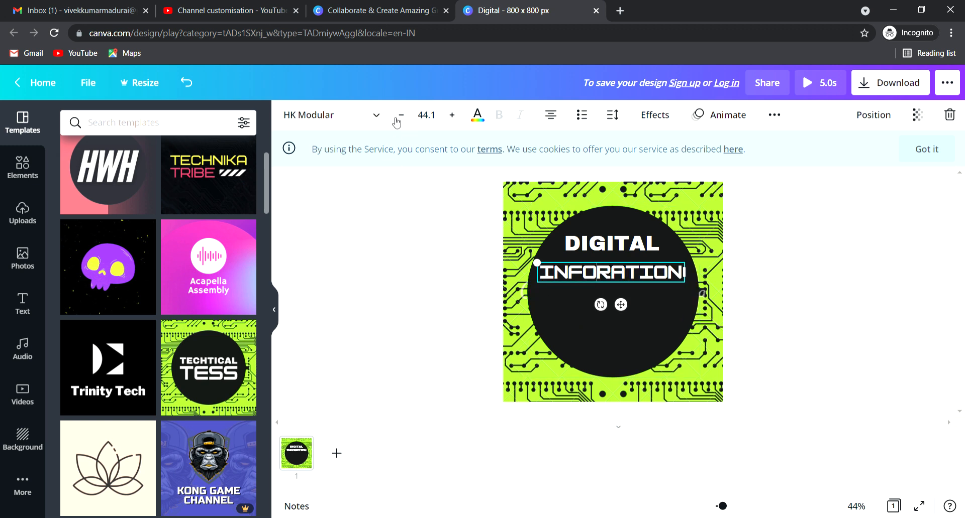
left_click(402, 271)
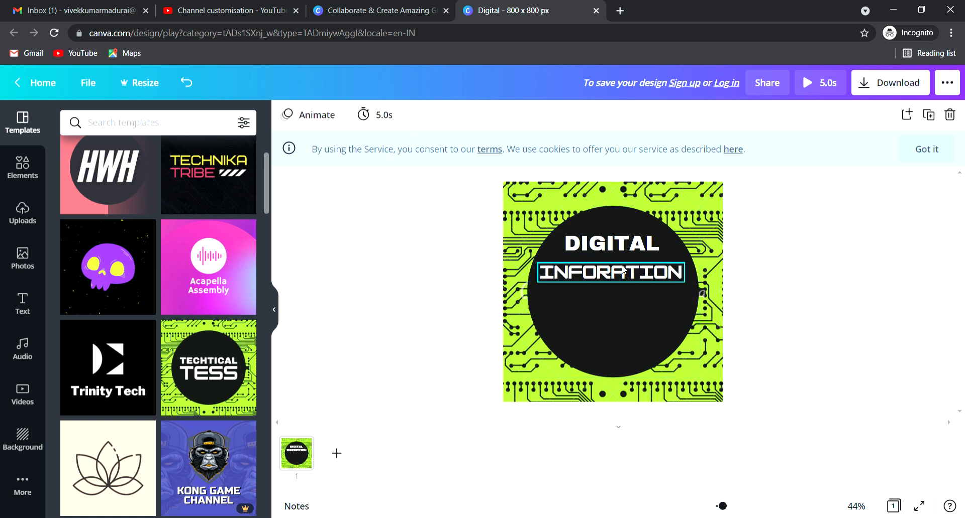
Step: Move INFORATION and DIGITAL lower so both sit centred in the black circle
left_click_drag(598, 277, 600, 307)
left_click(616, 251)
left_click_drag(617, 261, 612, 289)
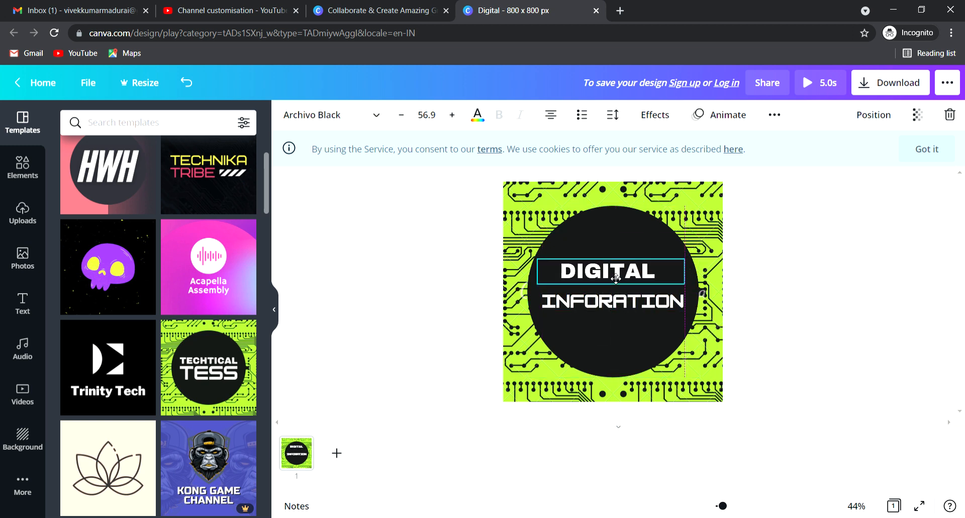
left_click(609, 337)
left_click(715, 391)
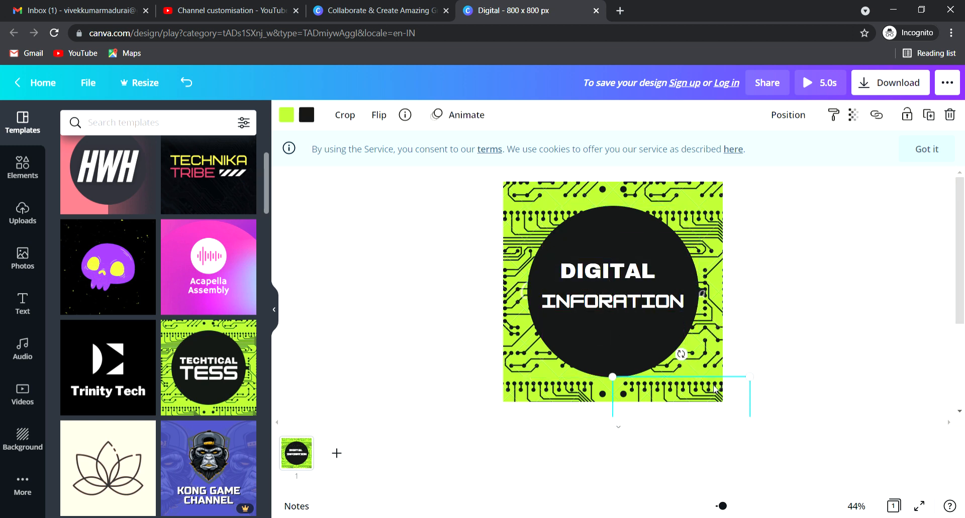
left_click(915, 311)
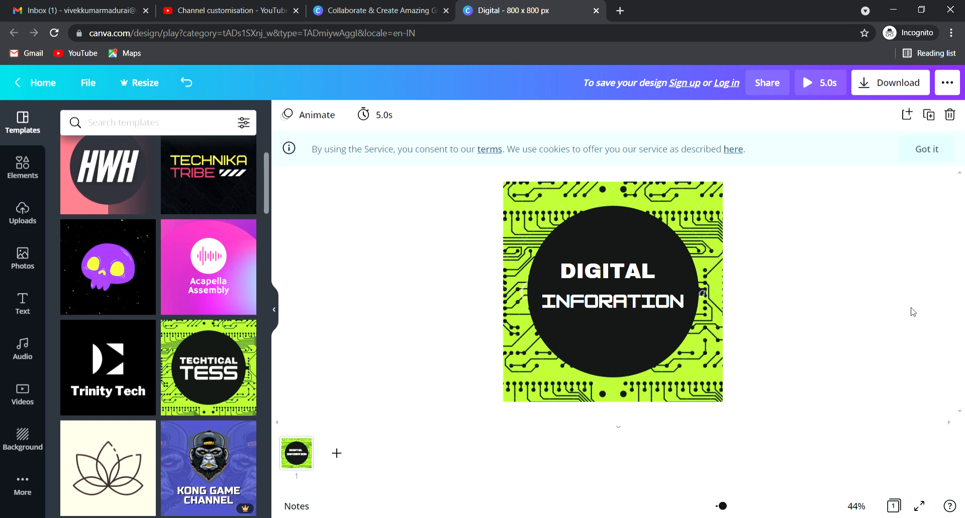
double_click(568, 274)
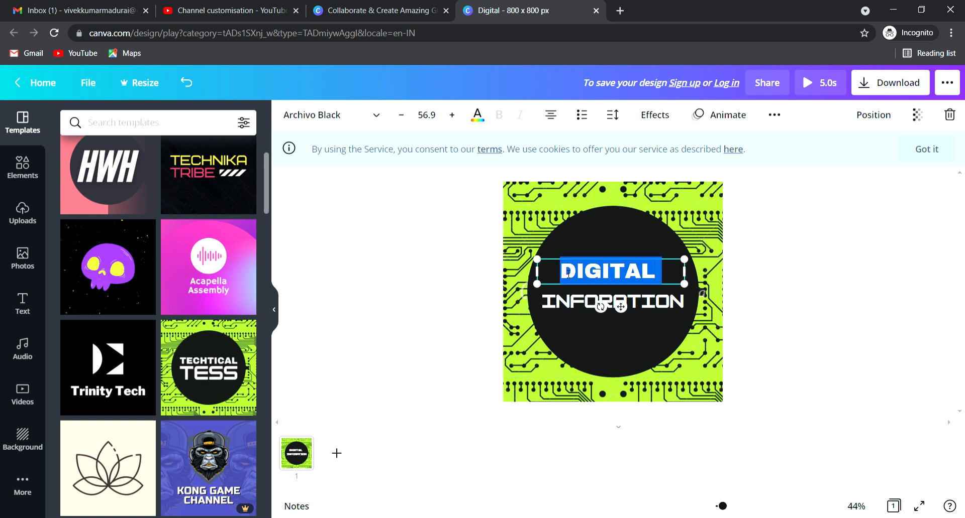
left_click(477, 115)
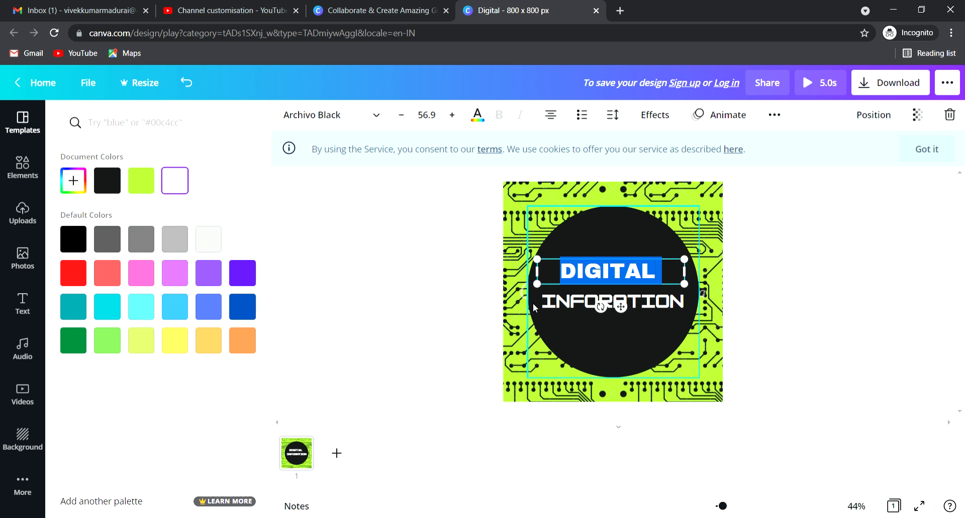
left_click(435, 318)
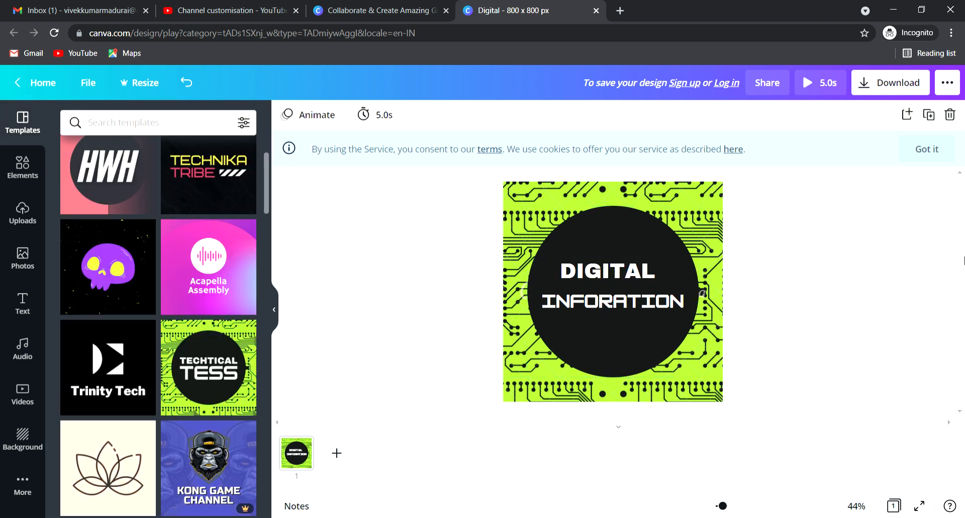
left_click(882, 91)
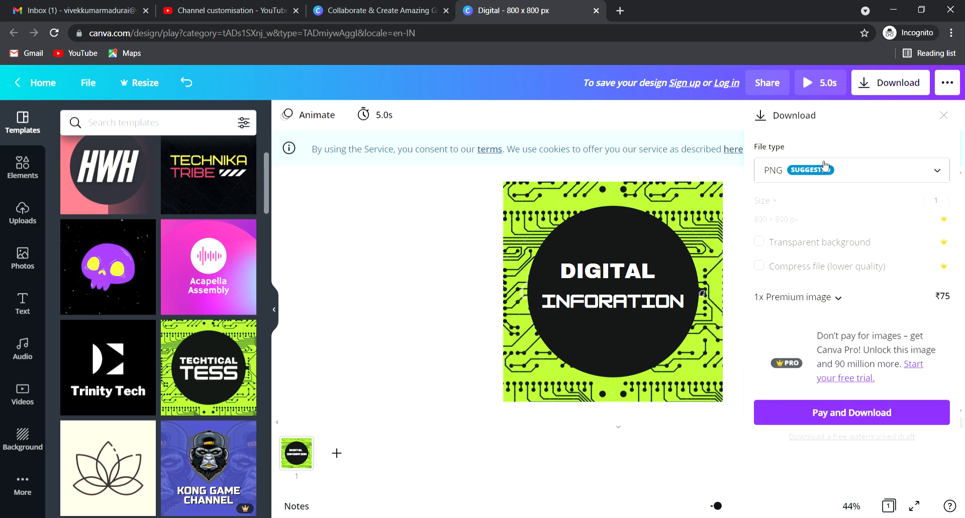
left_click(826, 171)
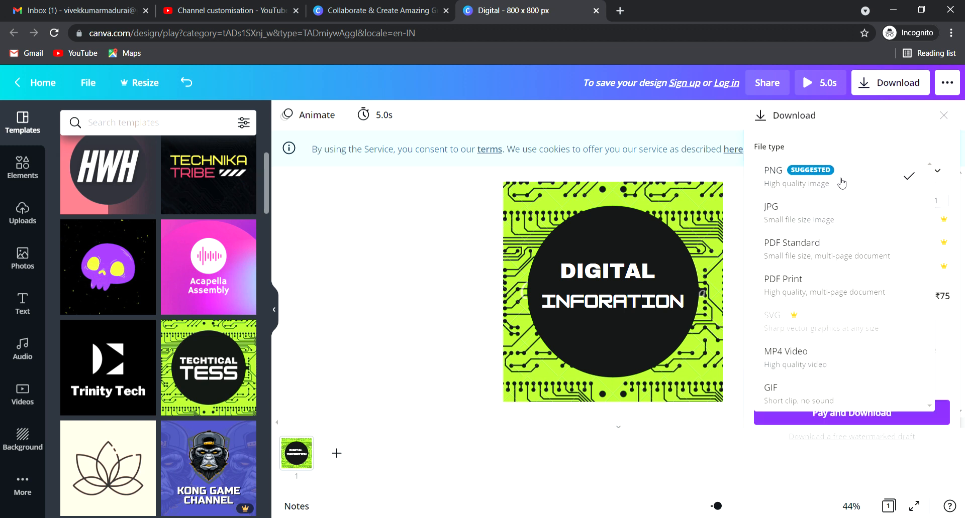
left_click(322, 211)
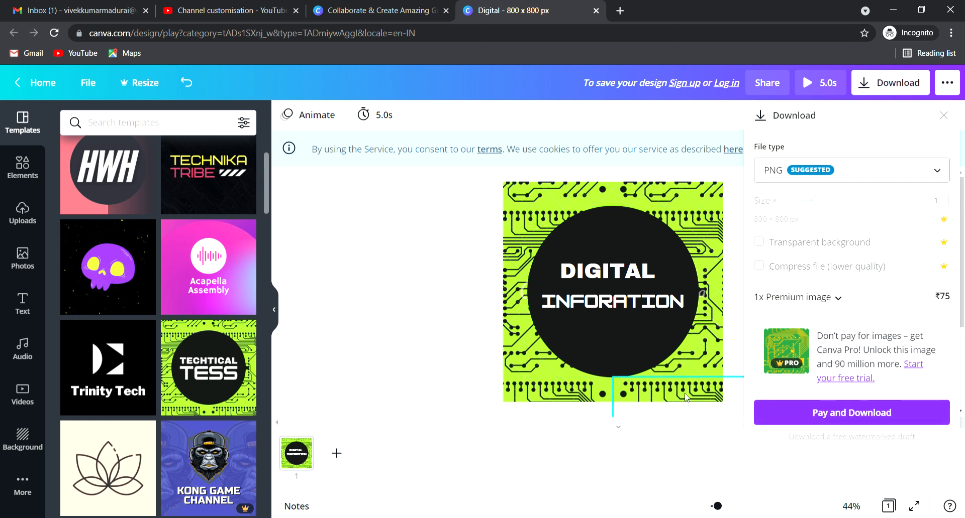
left_click(682, 201)
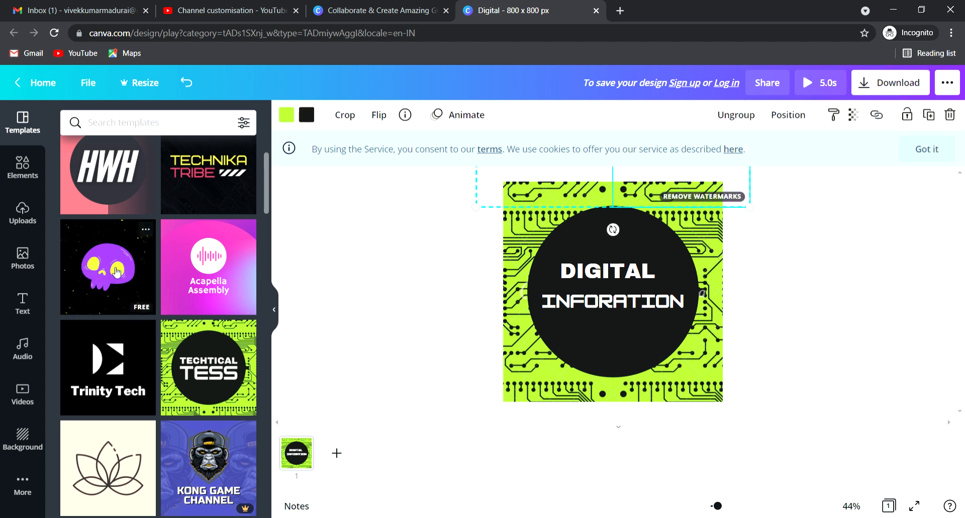
Step: Delete the bottom circuit strip, then undo all edits back to the empty design
scroll(146, 326, "up", 2)
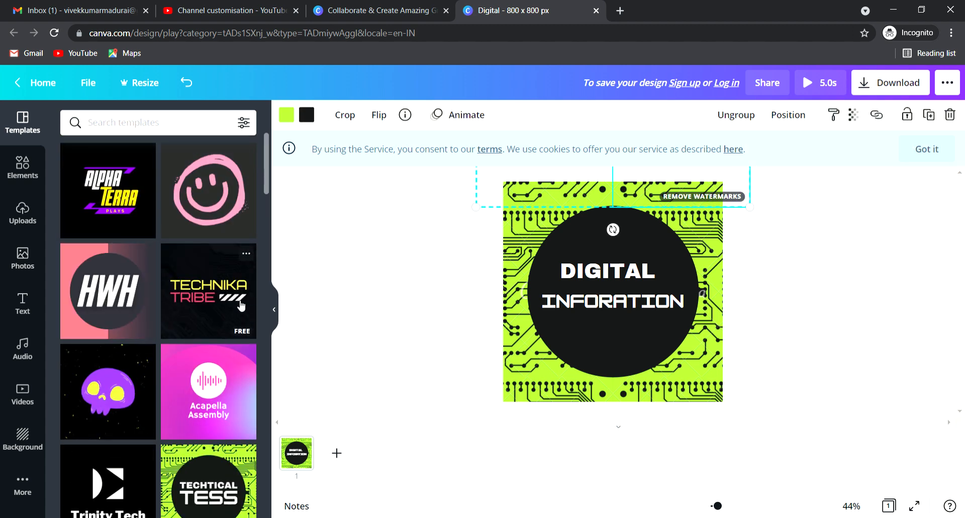
left_click(534, 386)
key("Delete")
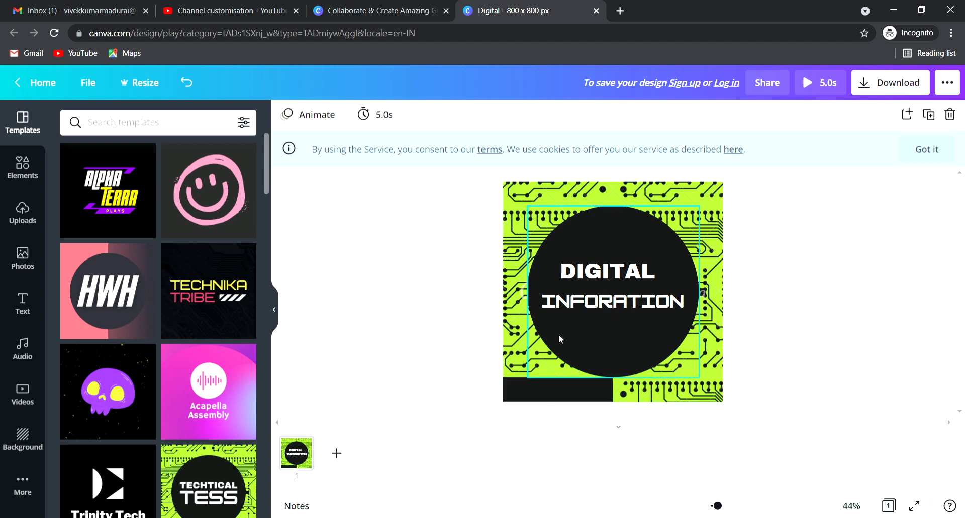
left_click(592, 302)
left_click(547, 354)
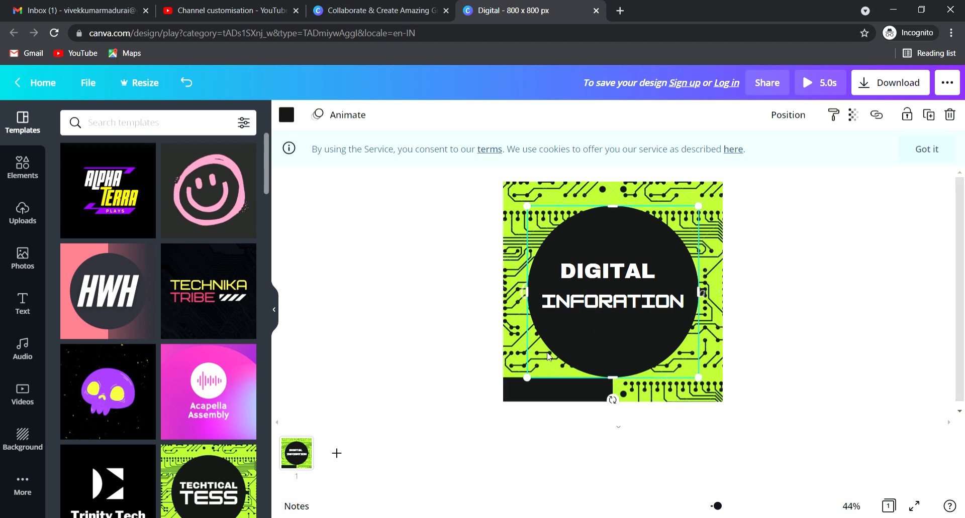
key("ctrl+z")
key("ctrl+z")
key("ctrl+z")
key("ctrl+z")
key("ctrl+z")
key("ctrl+z")
key("ctrl+z")
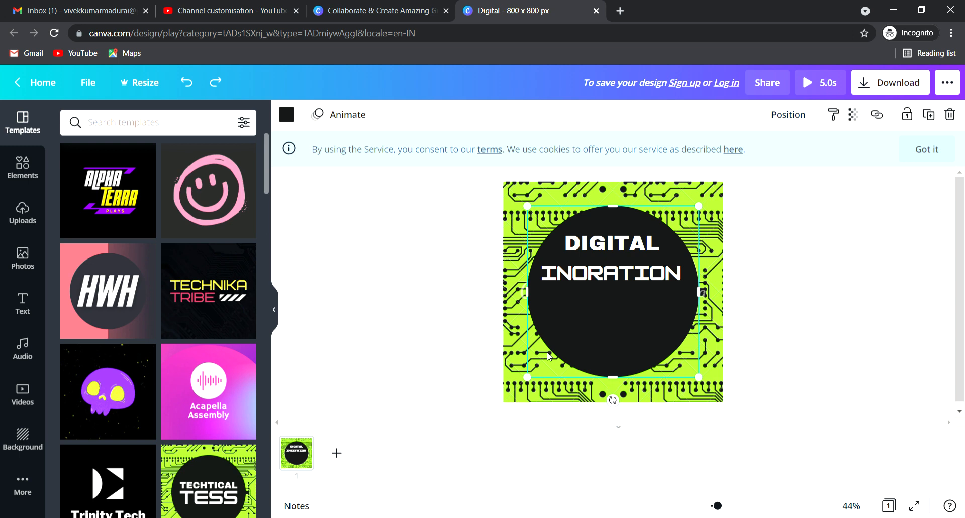
key("ctrl+z")
key("ctrl+z")
key("ctrl+z")
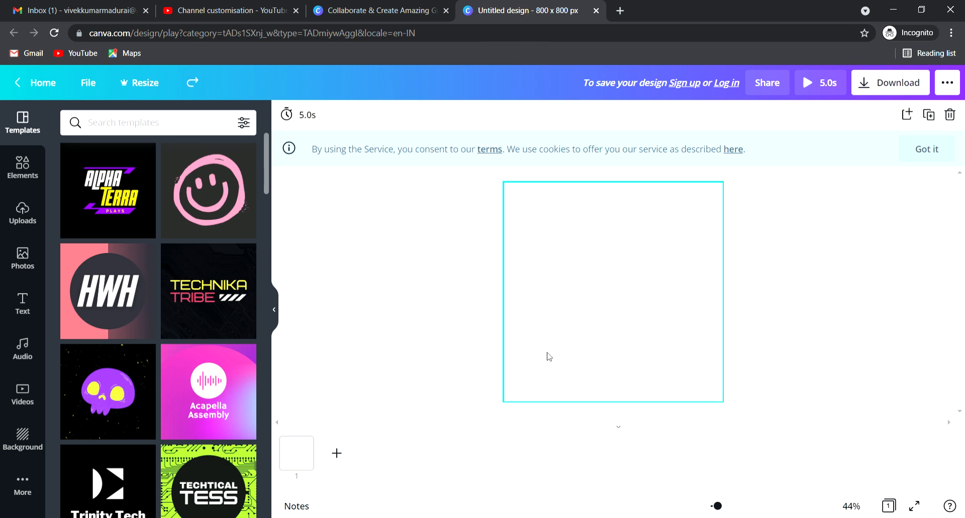
Step: Apply the Technika Tribe template and replace TECHNIKA with DIGITAL
left_click(177, 314)
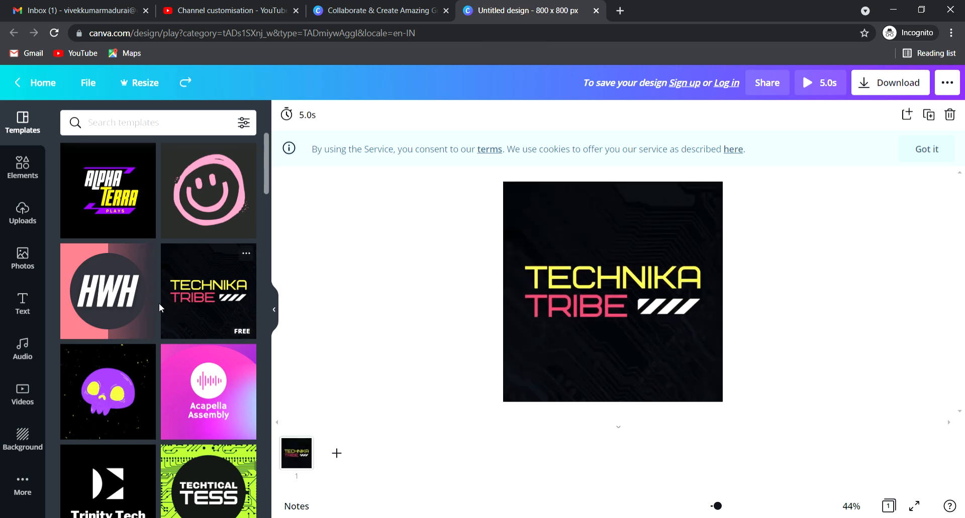
left_click(535, 276)
left_click(535, 275)
double_click(536, 277)
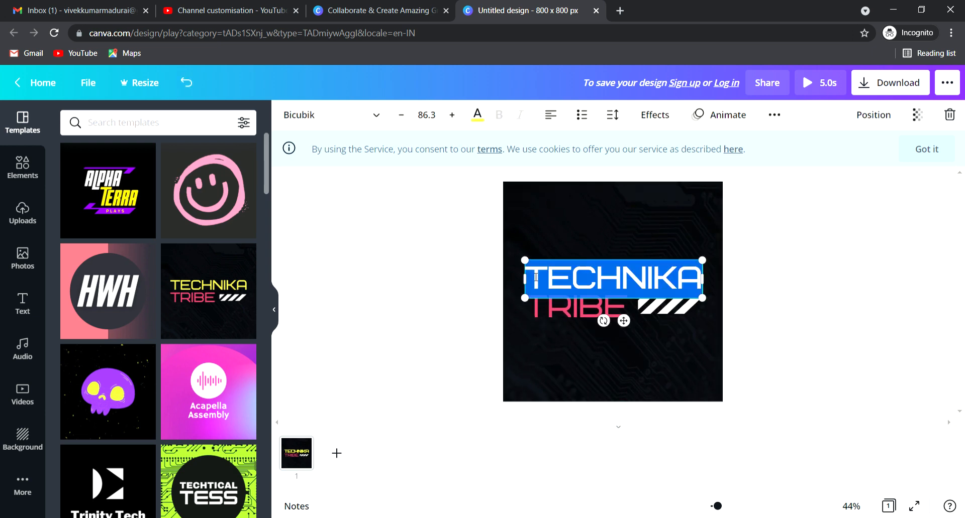
type("DIG")
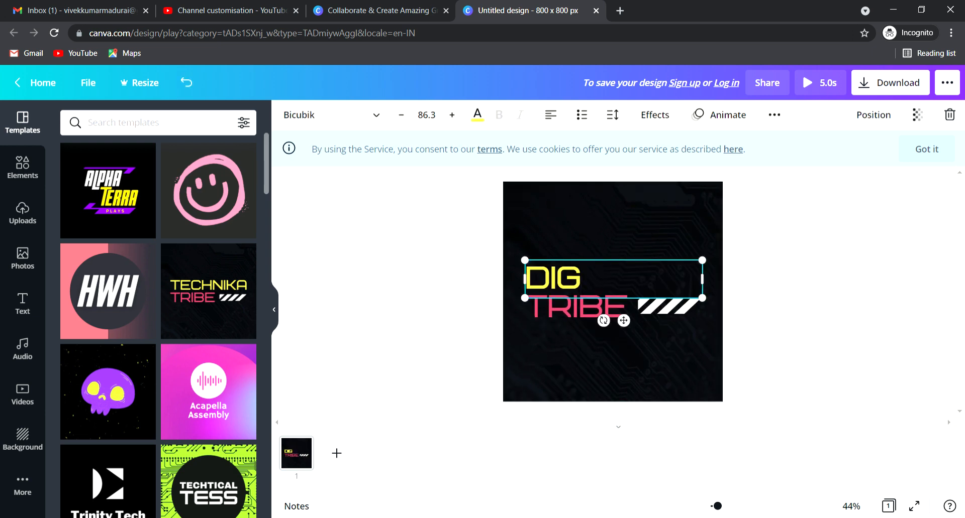
type("ITAL")
Step: Replace the word TRIBE with INFORATION
left_click(625, 306)
left_click(625, 306)
double_click(625, 306)
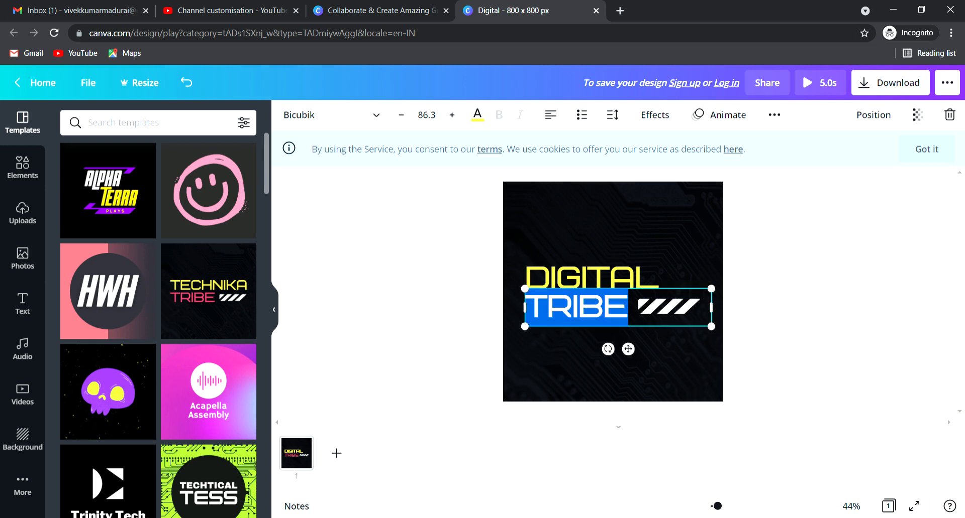
type("INO")
key("BackSpace")
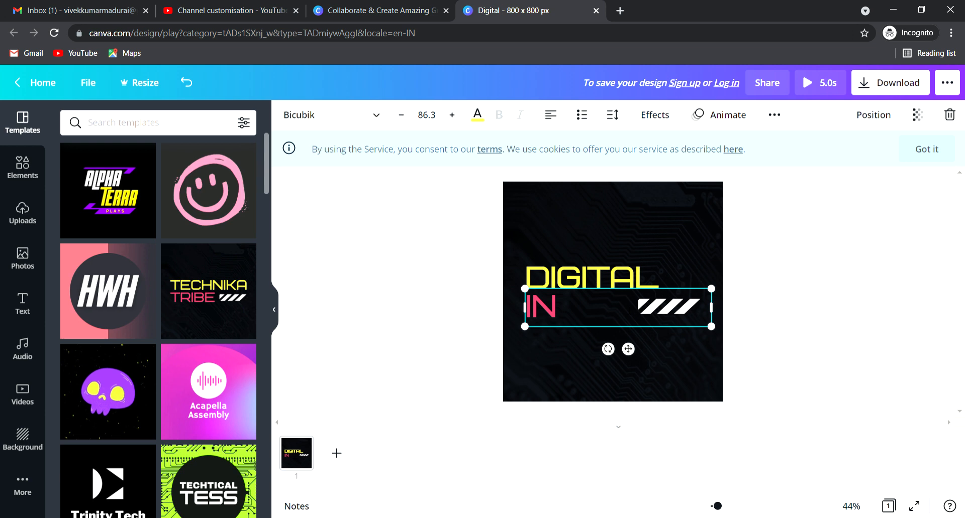
type("FO")
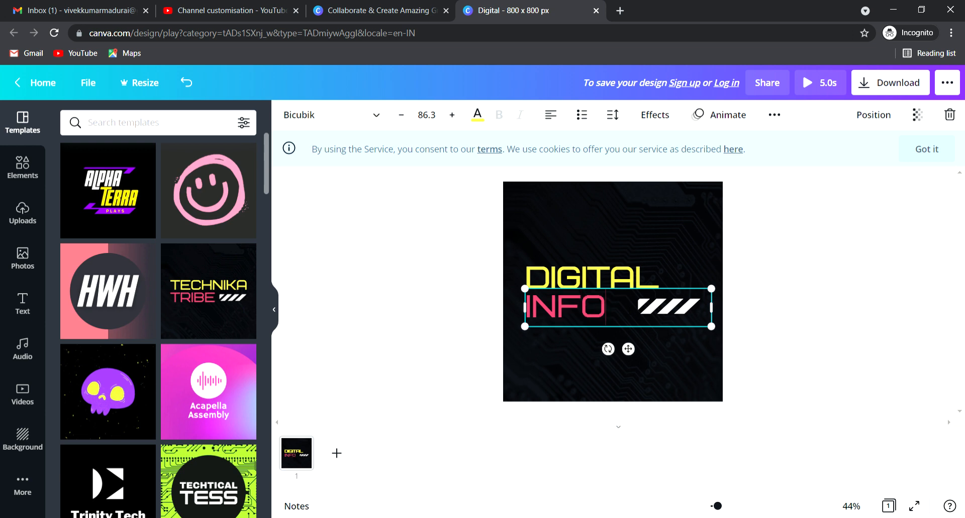
type("RATION")
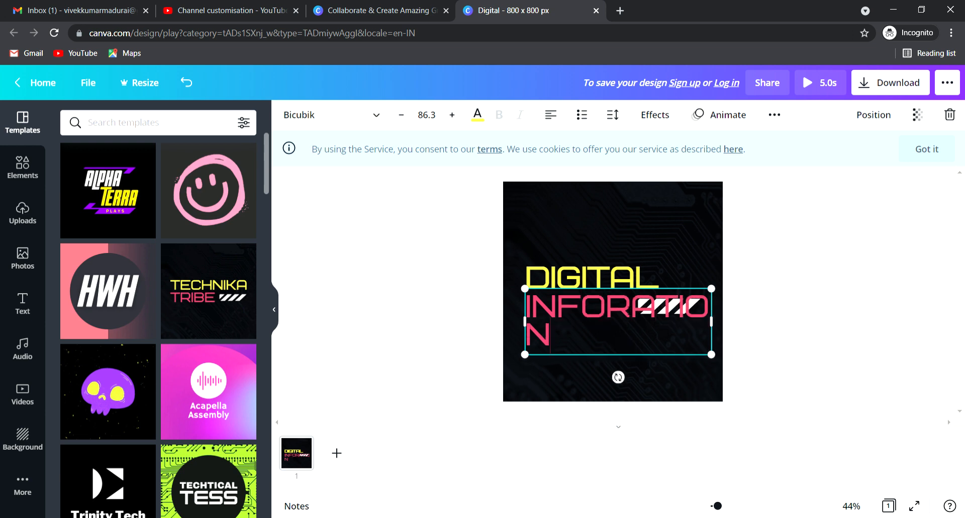
Step: Delete the striped bar, close the sign-up prompt, and move DIGITAL lower
left_click(656, 381)
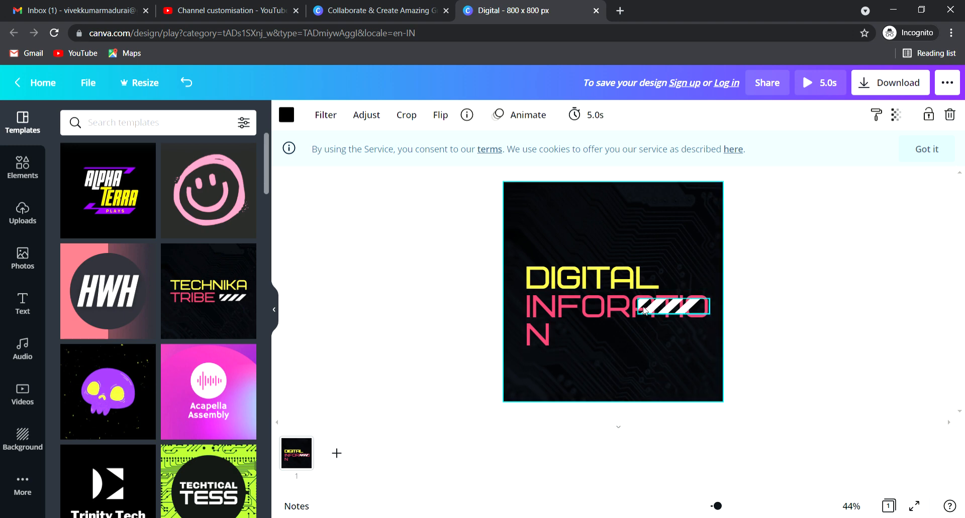
left_click_drag(648, 308, 641, 371)
key("Delete")
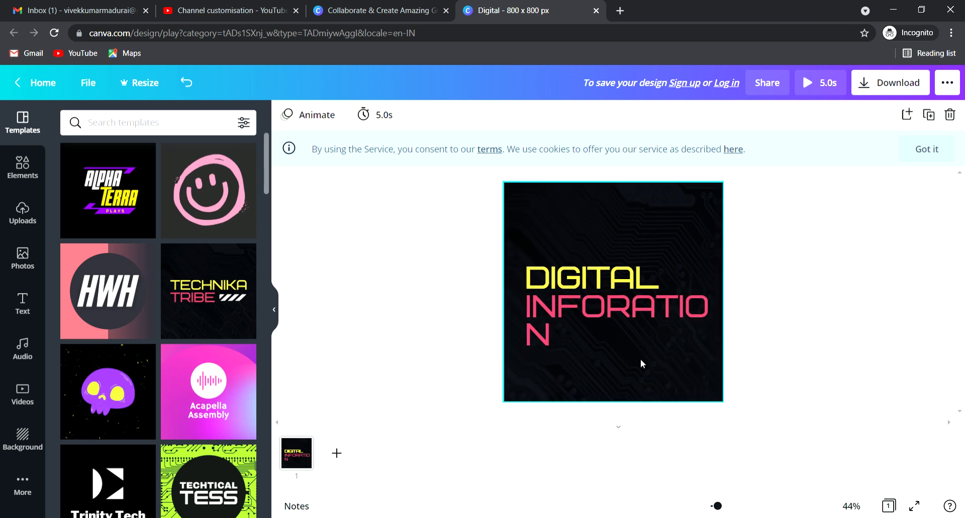
left_click(629, 310)
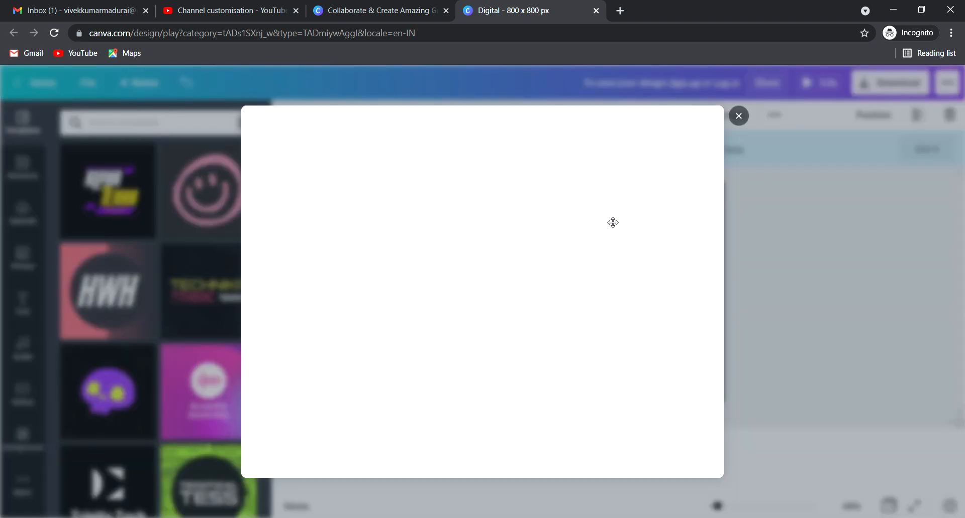
left_click(739, 117)
left_click_drag(607, 216, 616, 253)
Step: Shrink the second word, add the missing M, and fit INFORMATION on one line
left_click(593, 315)
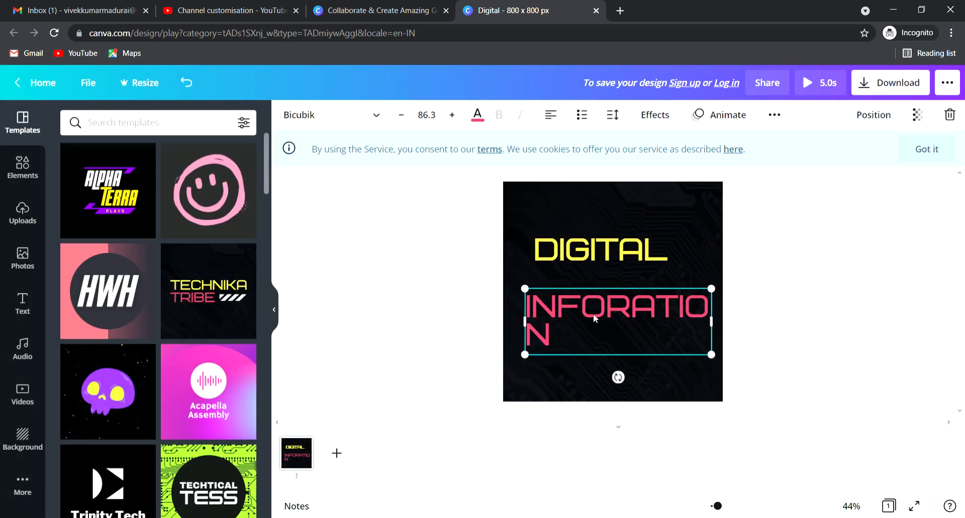
left_click(400, 118)
left_click(400, 118)
left_click(400, 118)
left_click(400, 118)
left_click(400, 118)
left_click(399, 119)
left_click(400, 118)
left_click(399, 118)
left_click(400, 118)
left_click(400, 118)
left_click(399, 118)
left_click(400, 118)
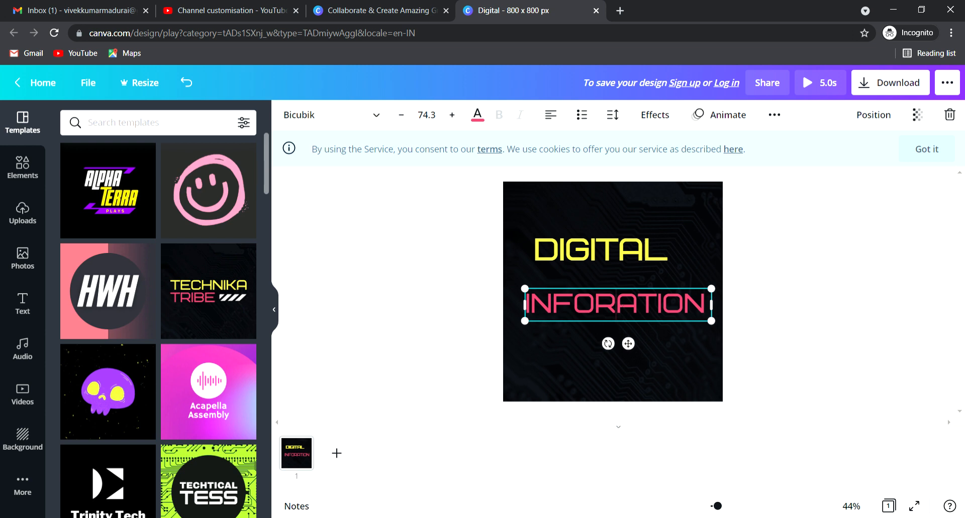
type("M")
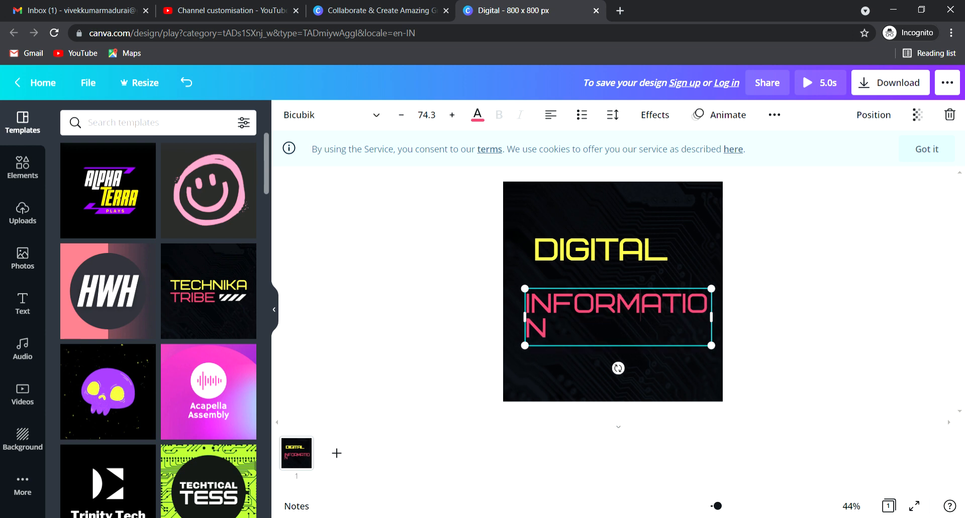
left_click(400, 114)
left_click(400, 114)
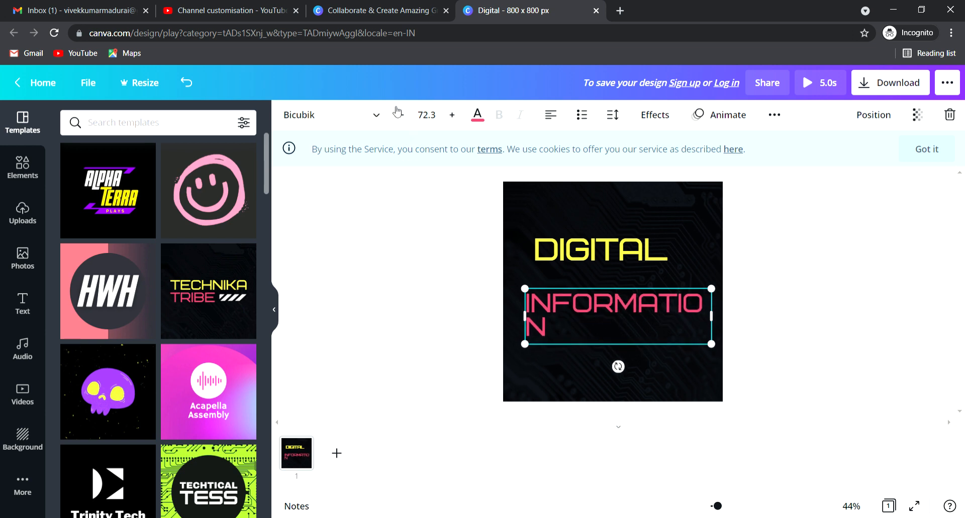
left_click(400, 114)
left_click(400, 114)
left_click(400, 114)
left_click(400, 114)
left_click(400, 114)
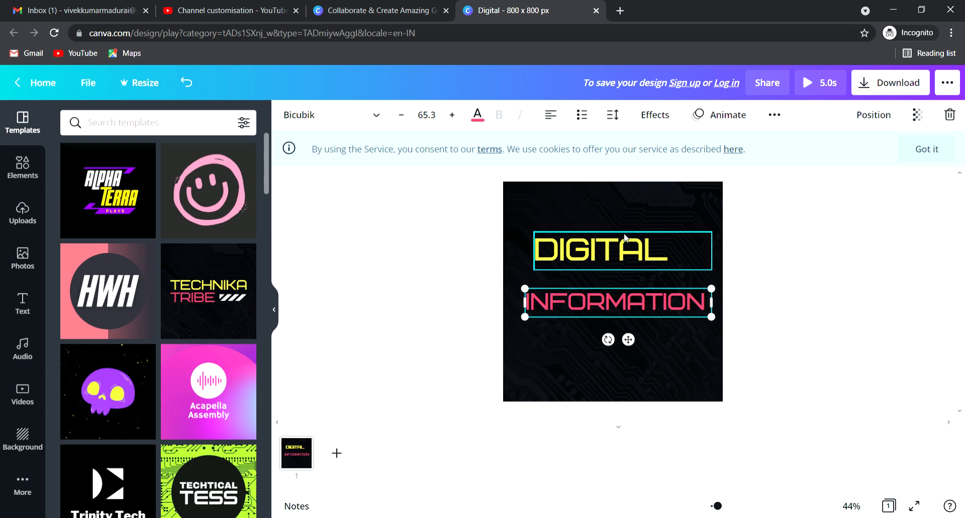
Step: Move DIGITAL down so it sits just above INFORMATION
left_click(613, 246)
left_click_drag(613, 246, 620, 265)
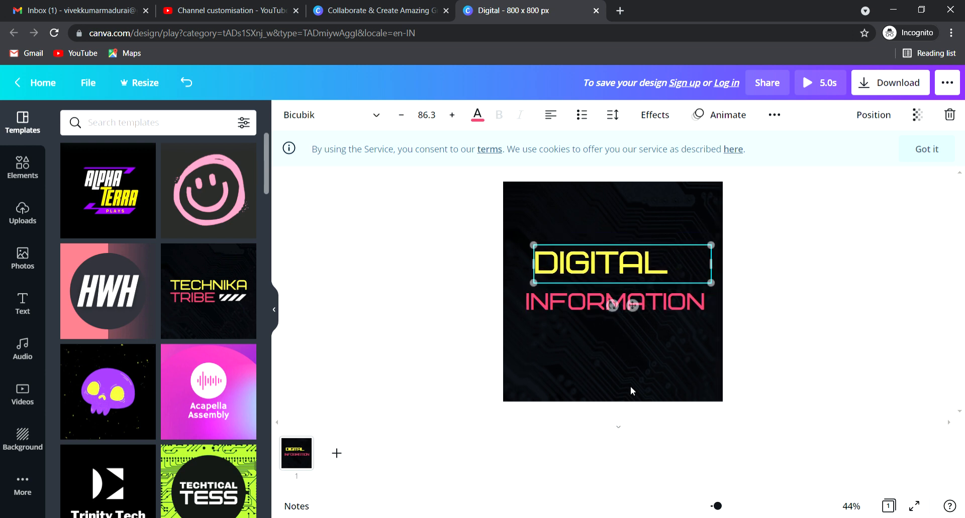
left_click(637, 375)
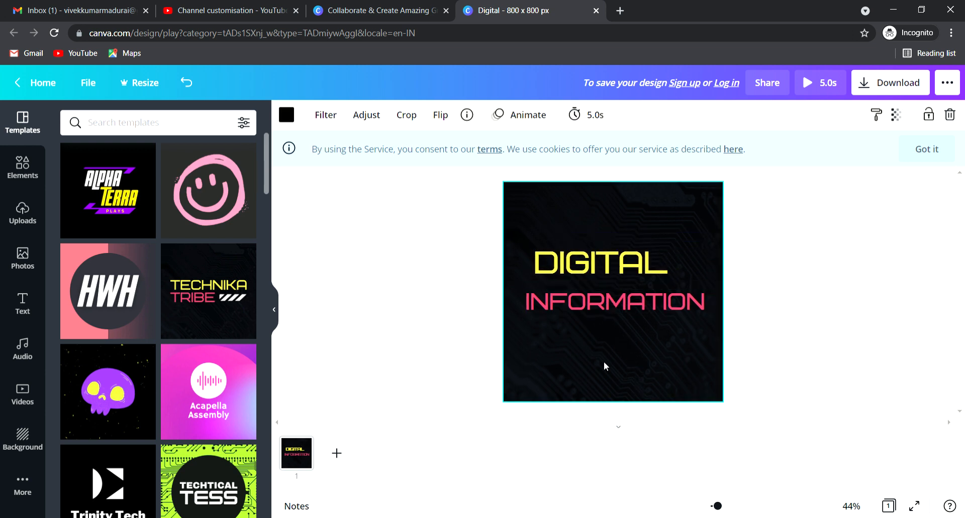
Step: Try purple, yellow and violet backgrounds before settling on a white background
left_click(292, 117)
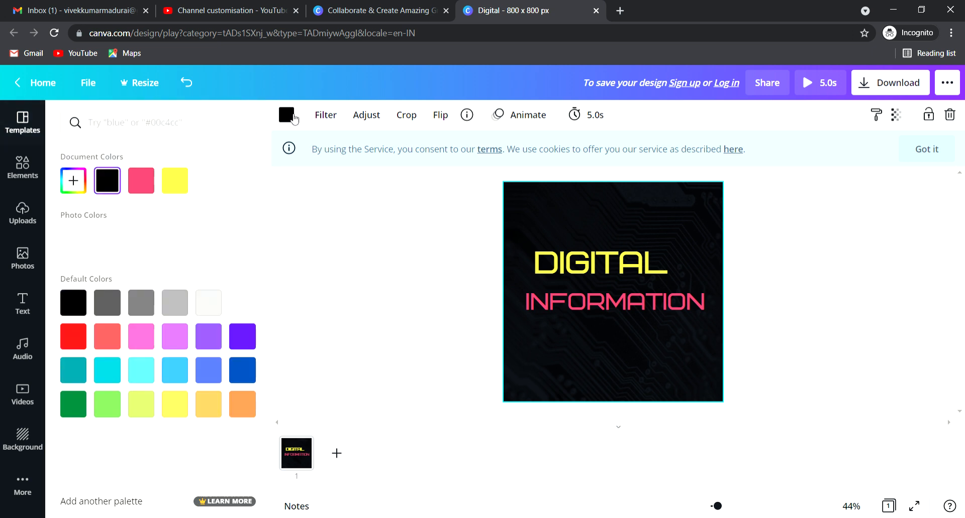
left_click(244, 305)
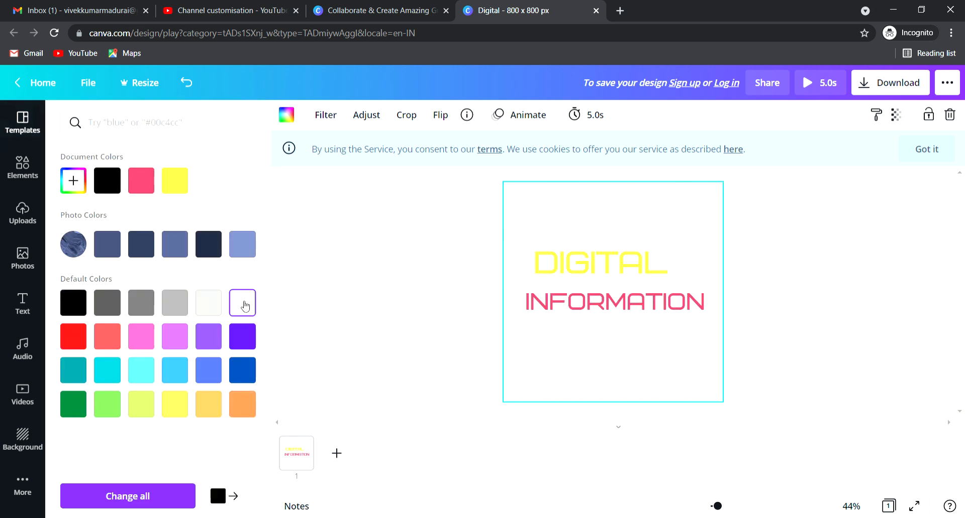
left_click(250, 338)
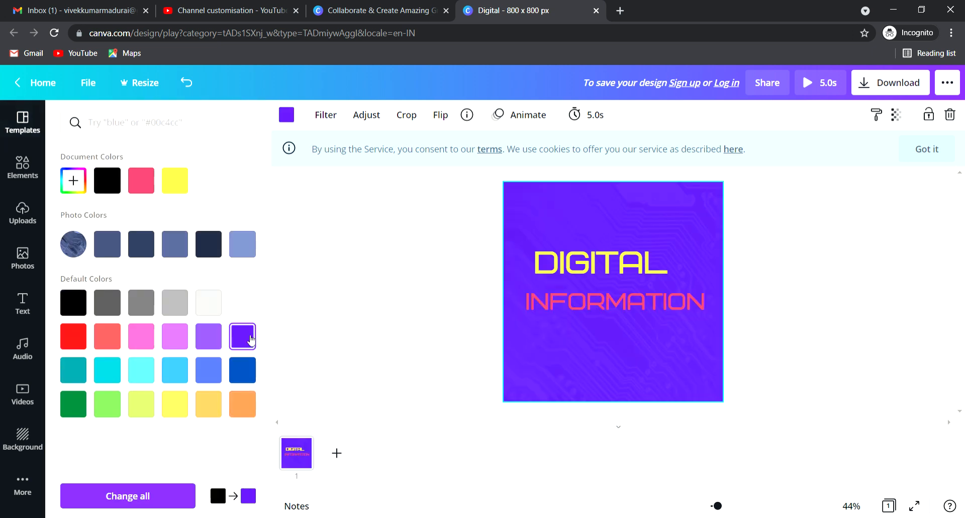
left_click(176, 405)
left_click(180, 182)
left_click(239, 303)
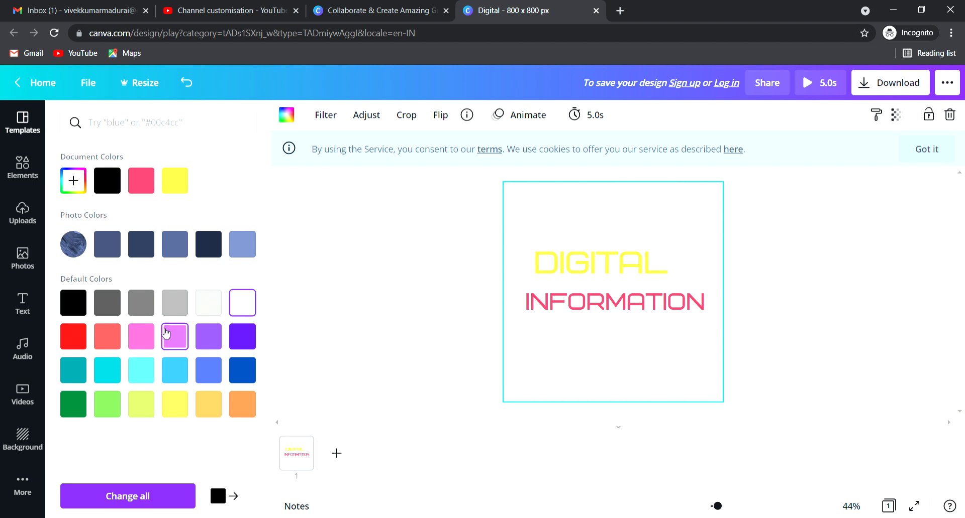
left_click(166, 333)
left_click(208, 346)
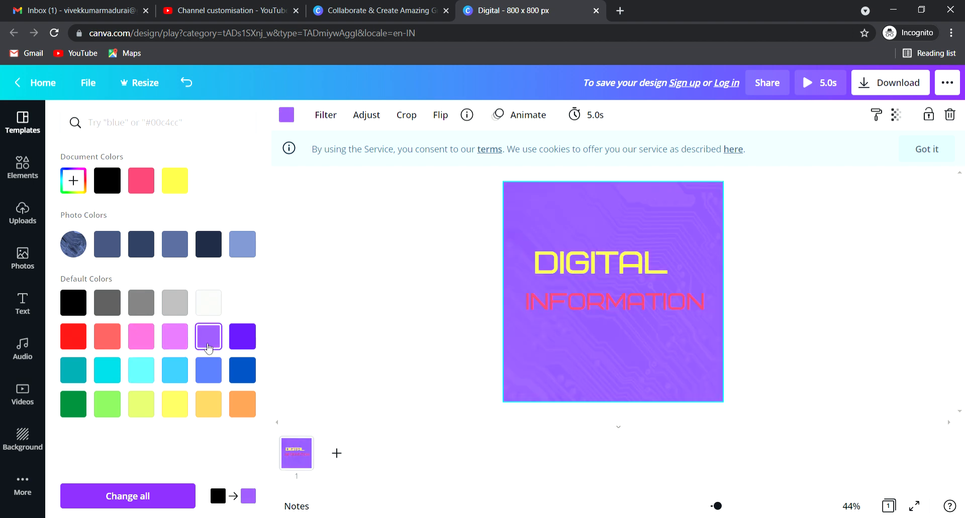
left_click(243, 303)
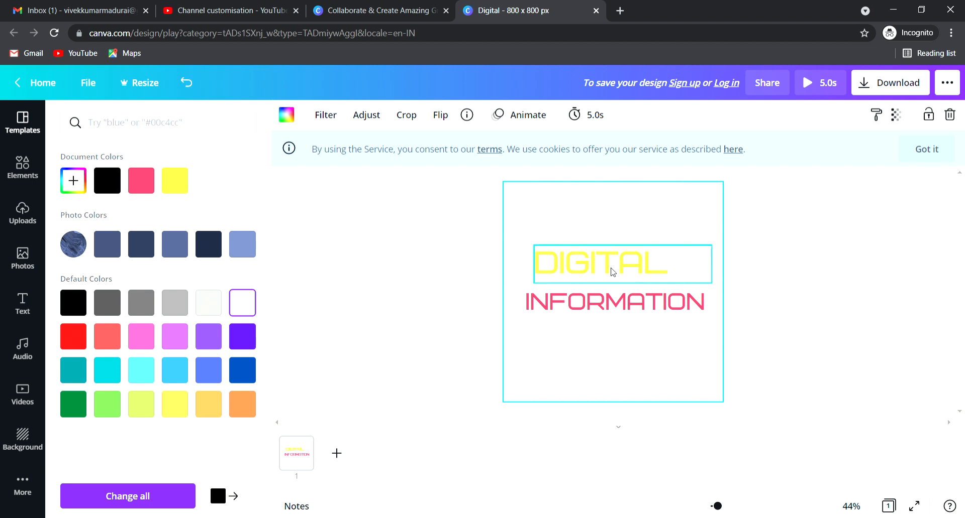
left_click(584, 271)
double_click(585, 272)
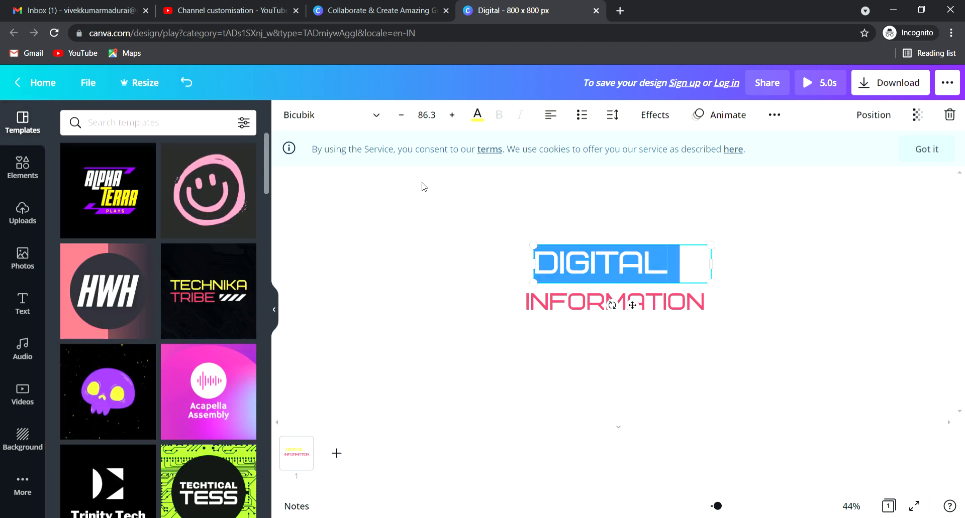
Step: Change the DIGITAL text colour to dark blue
left_click(470, 118)
left_click(239, 372)
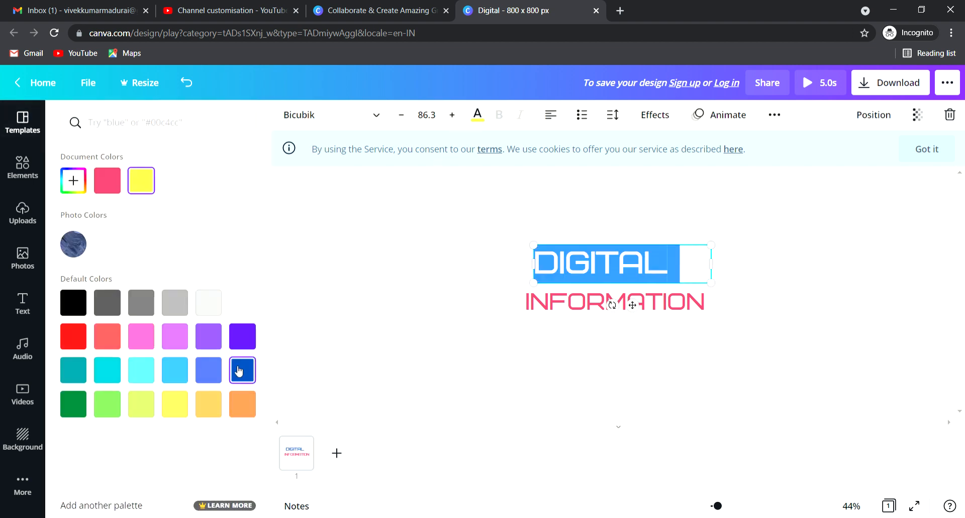
left_click(366, 340)
Step: Nudge DIGITAL and INFORMATION so the two words line up
left_click(428, 314)
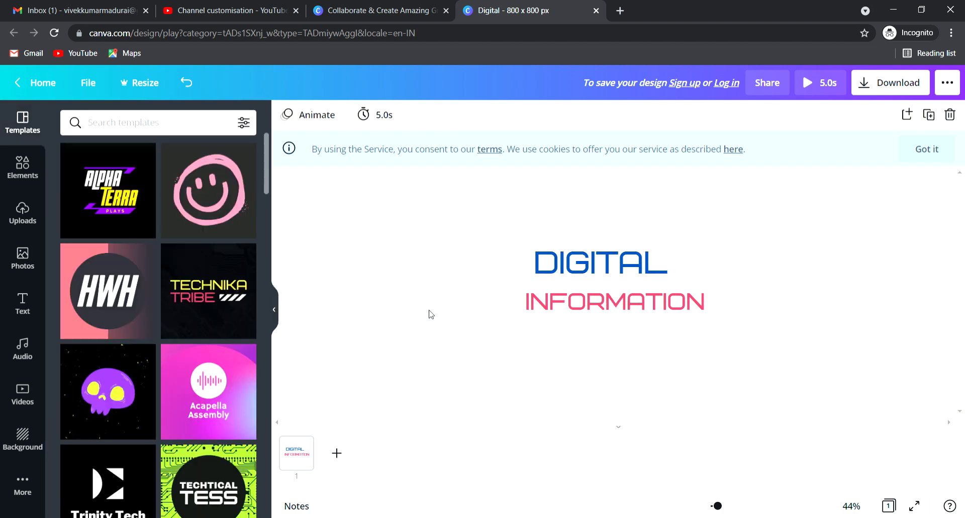
mouse_move(604, 264)
left_mouse_down()
mouse_move(628, 269)
mouse_move(609, 265)
left_mouse_up()
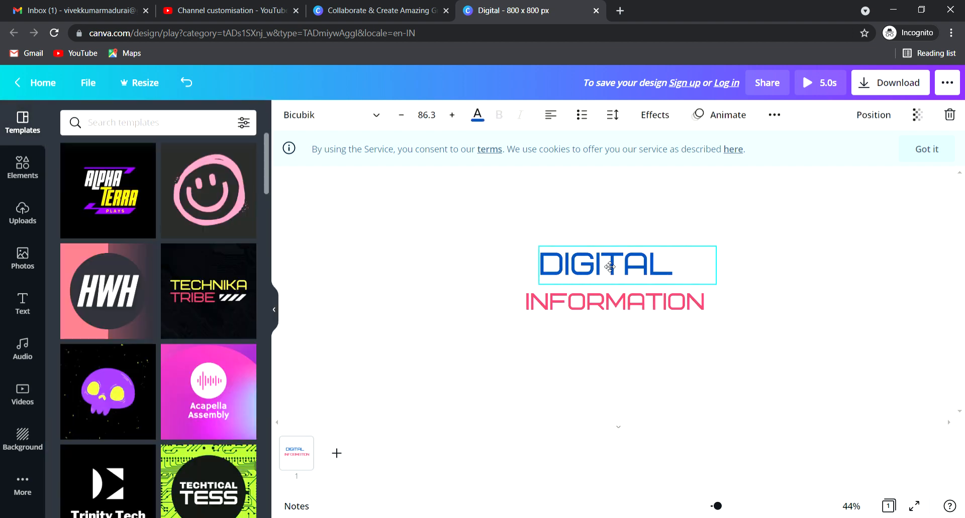
left_click(674, 317)
left_click_drag(674, 316, 670, 314)
left_click(813, 303)
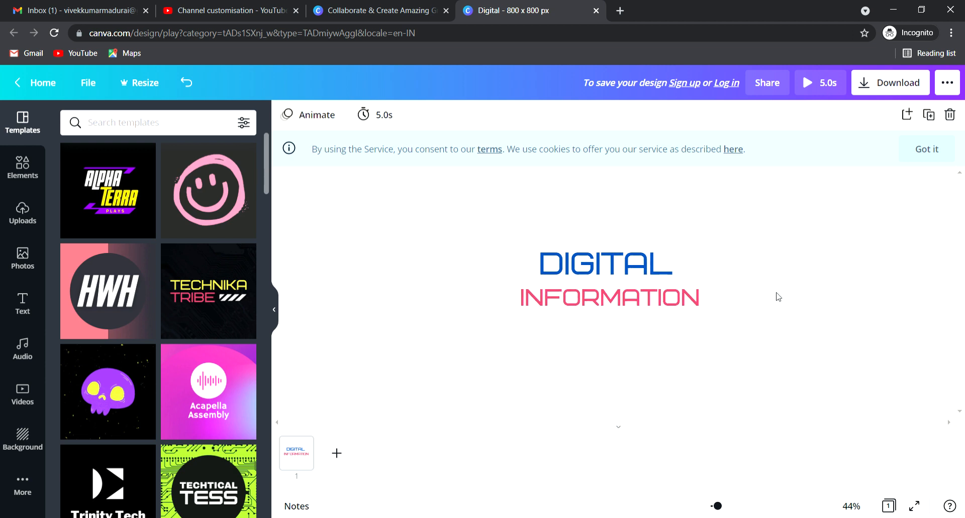
left_click(899, 88)
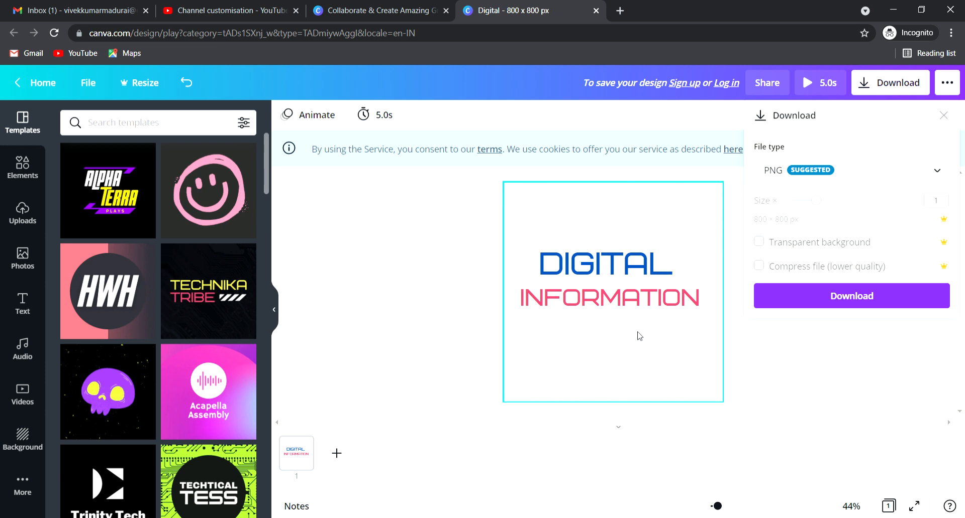
Step: Download the design as Digital.png, then try the Google and email sign-up options
left_click(849, 296)
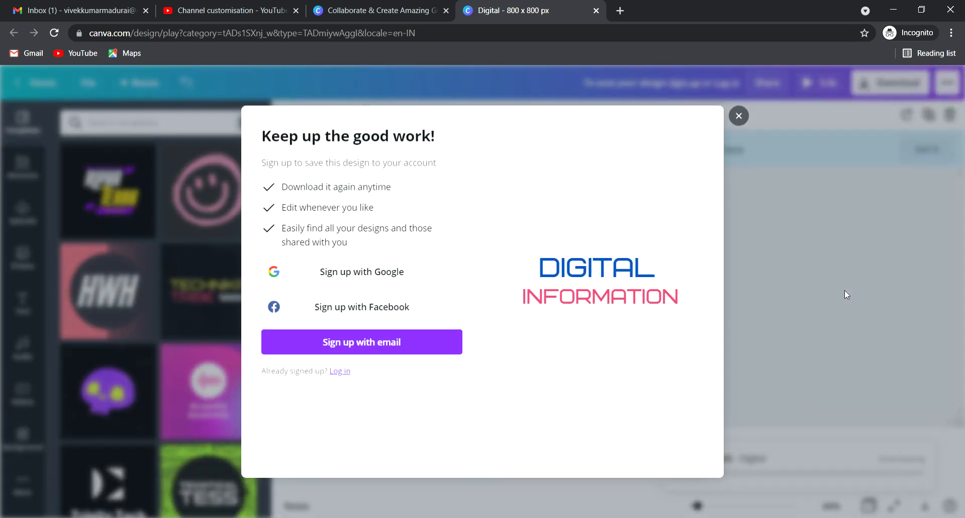
left_click(409, 277)
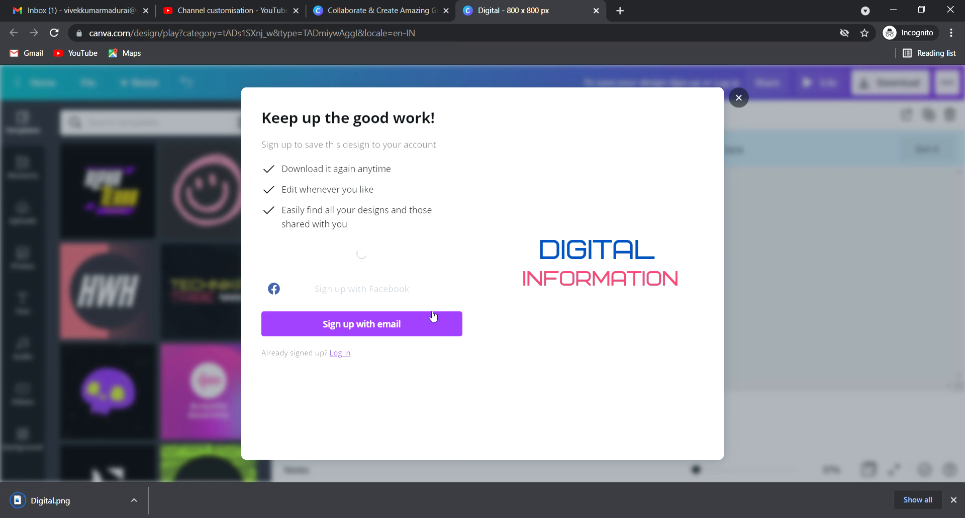
left_click(431, 320)
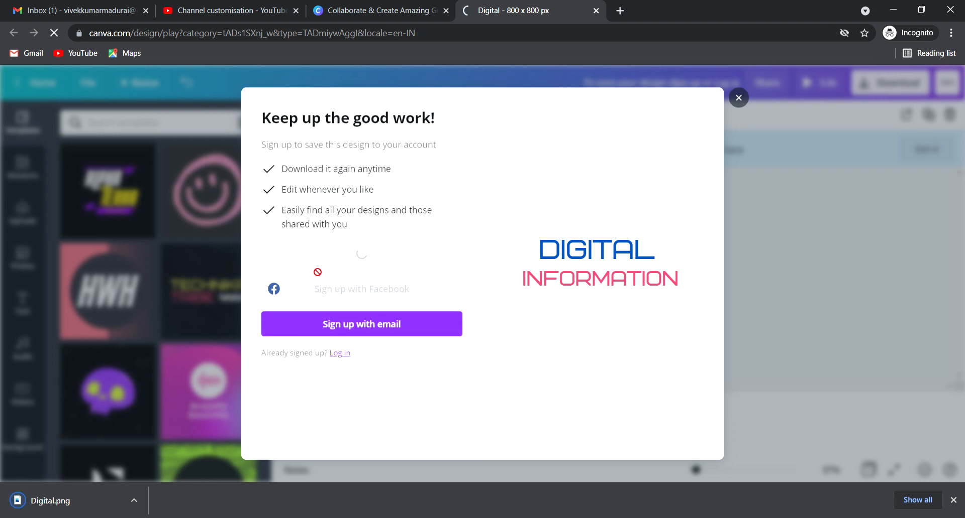
Step: Upload Digital.png as the channel's profile picture in YouTube Studio Branding
left_click(221, 14)
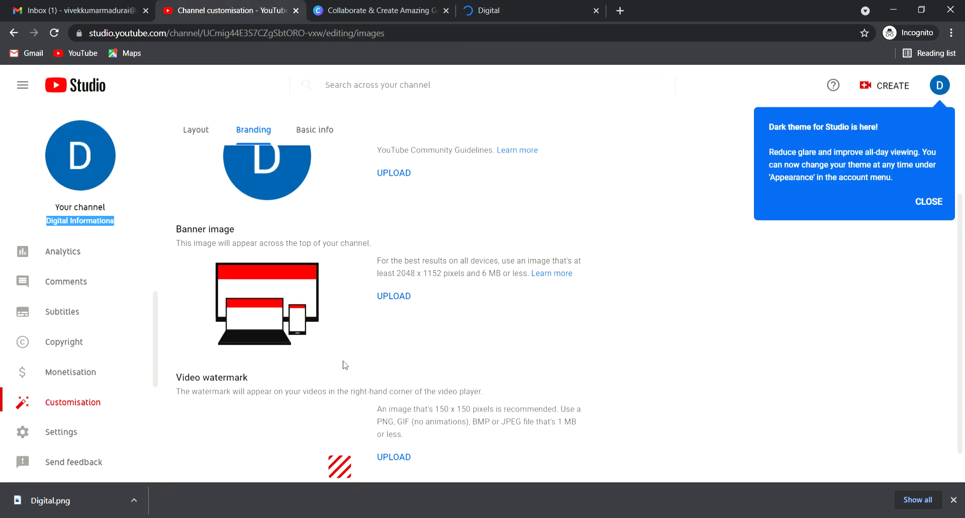
scroll(223, 325, "up", 3)
left_click(409, 295)
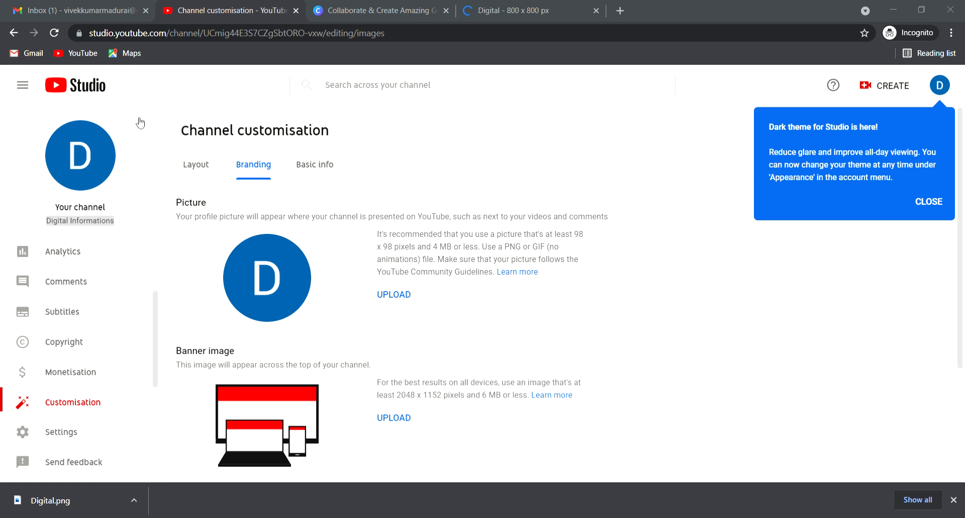
double_click(183, 110)
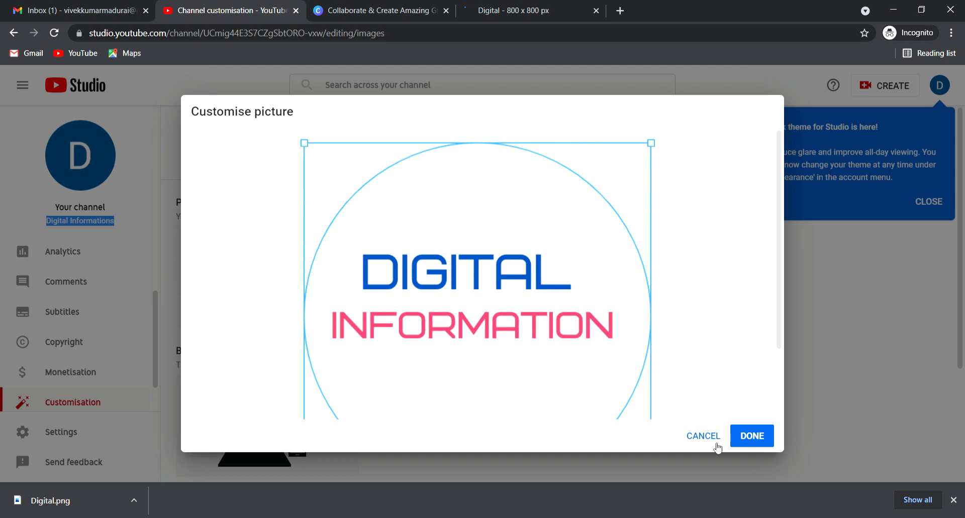
left_click(749, 437)
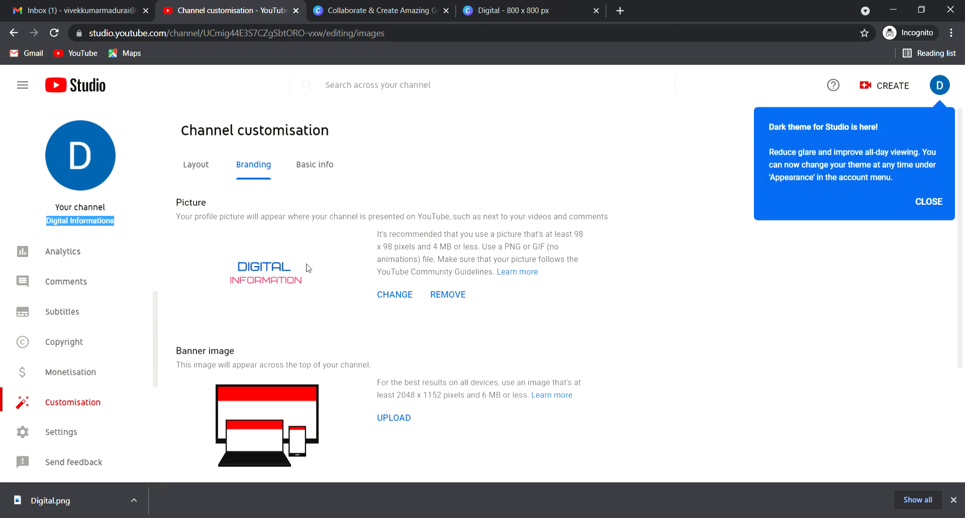
scroll(266, 218, "down", 3)
scroll(369, 321, "down", 3)
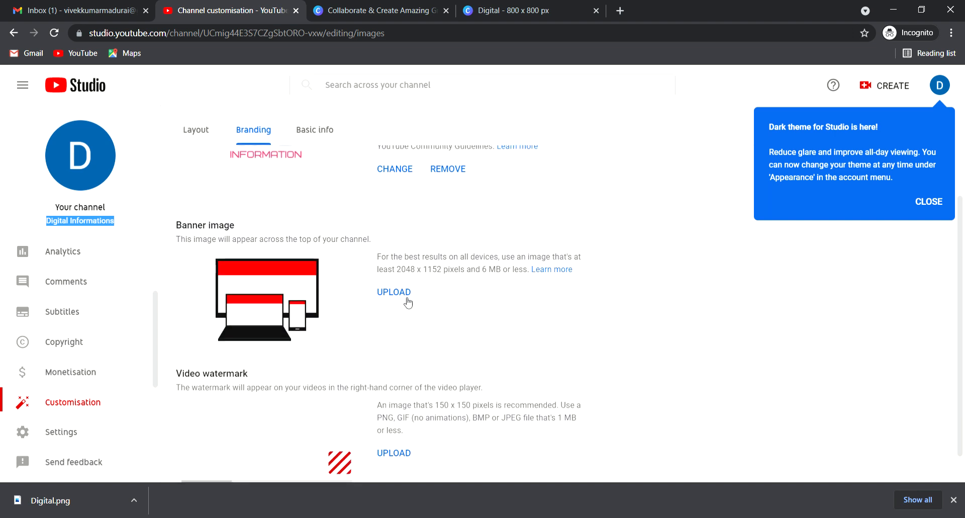
Step: Close the Digital design, search 'youtub' on Canva home, and start a YouTube Channel Art design
left_click(596, 10)
left_click(360, 11)
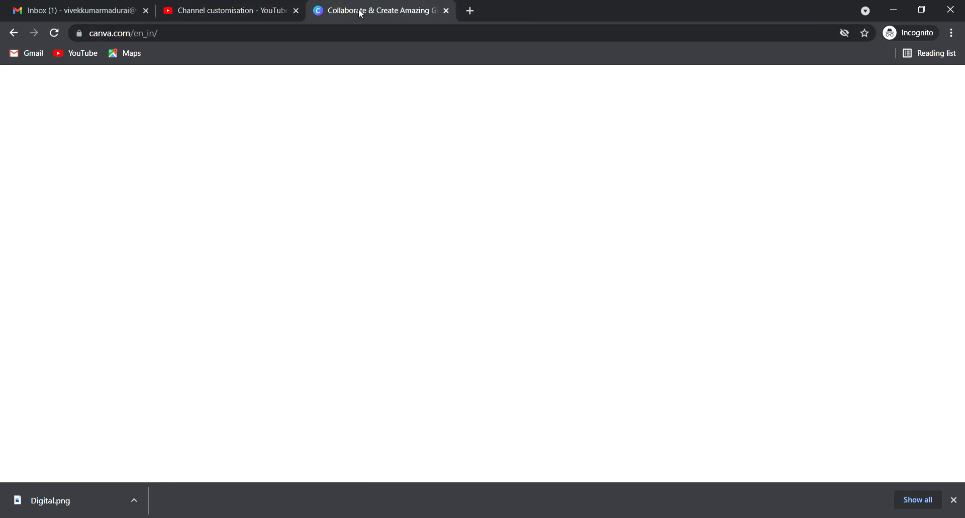
key("ctrl+a")
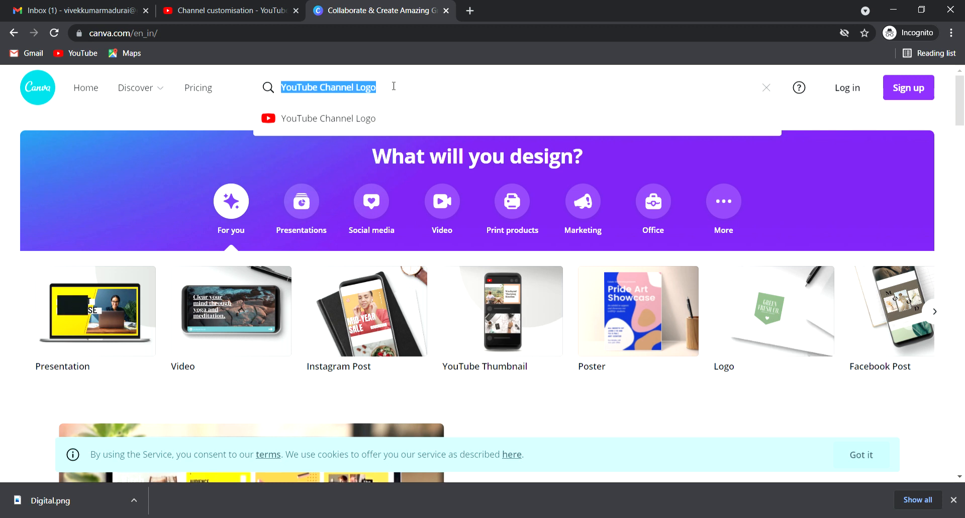
key("BackSpace")
type("youtub")
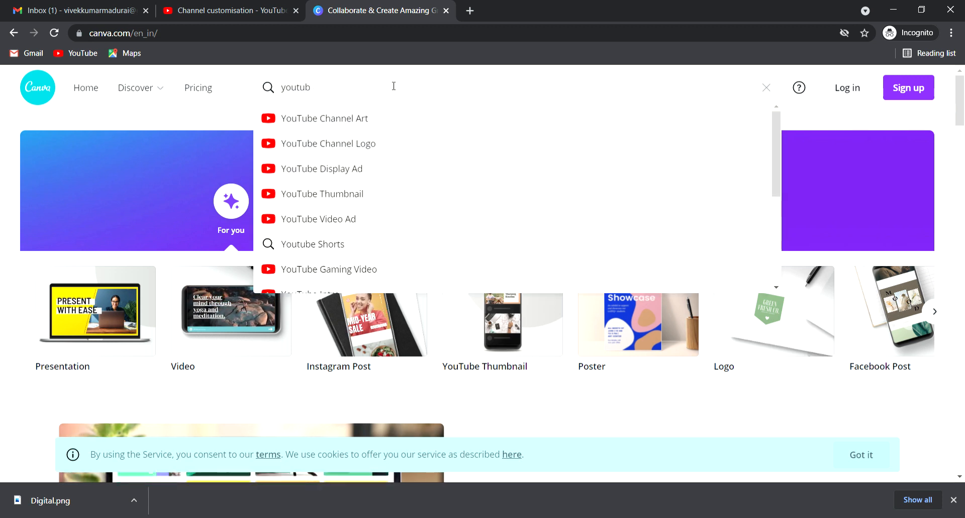
left_click(361, 122)
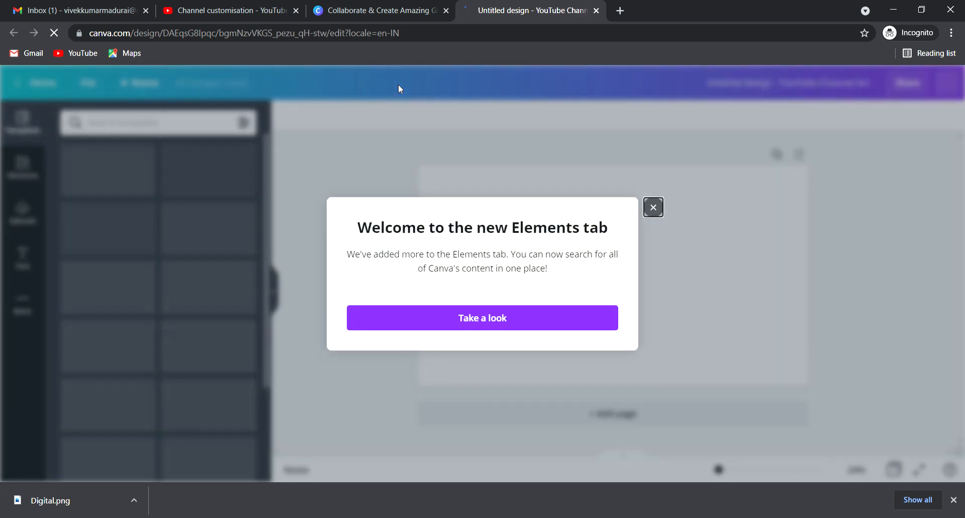
left_click(652, 119)
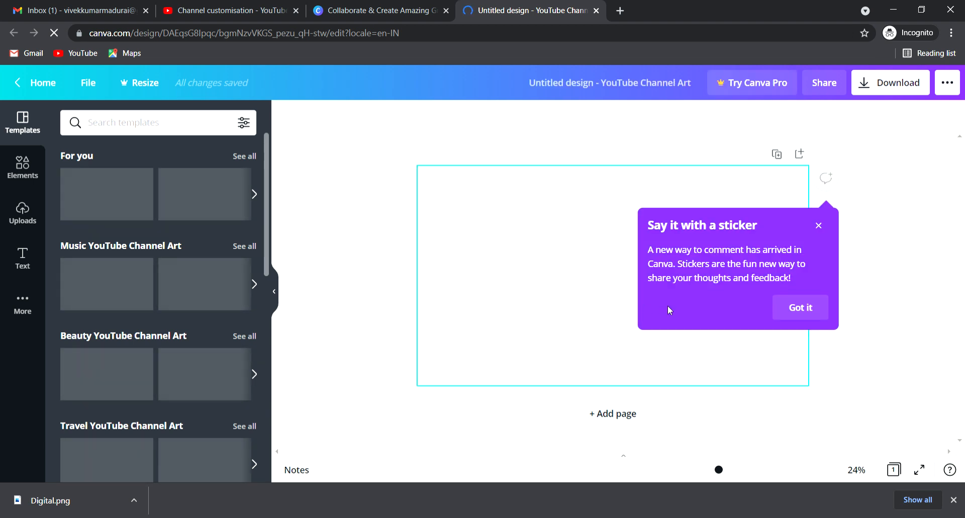
Step: Dismiss the sticker tip and apply the 'A Serving of Fitness' template from the Templates panel
left_click(818, 225)
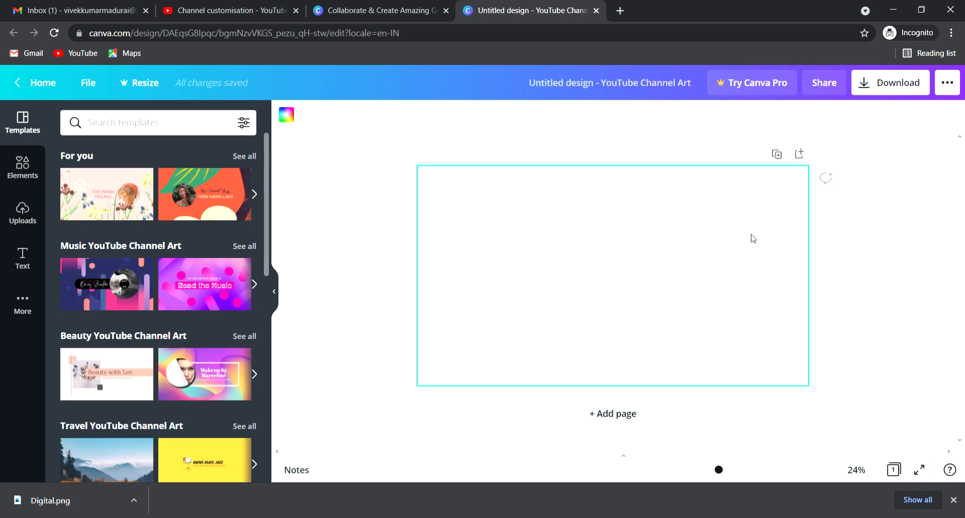
scroll(156, 354, "down", 3)
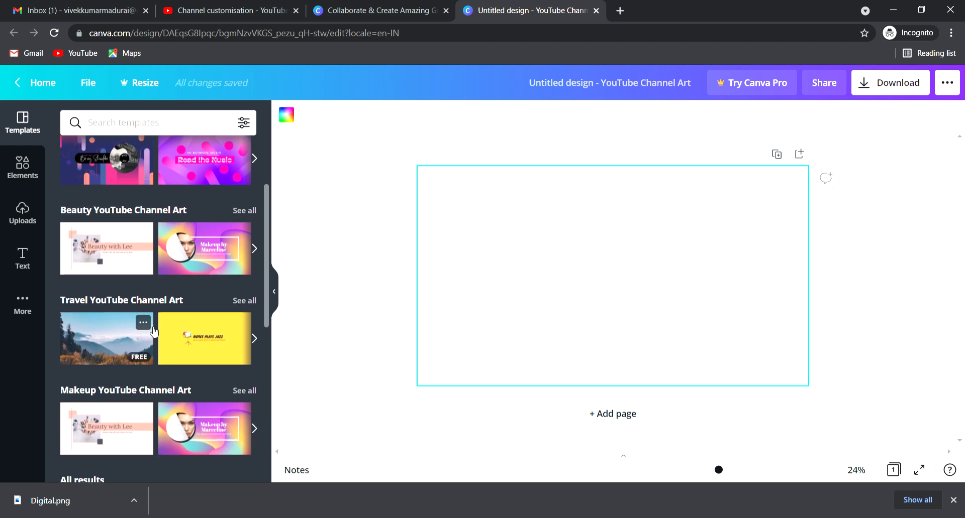
scroll(157, 332, "down", 5)
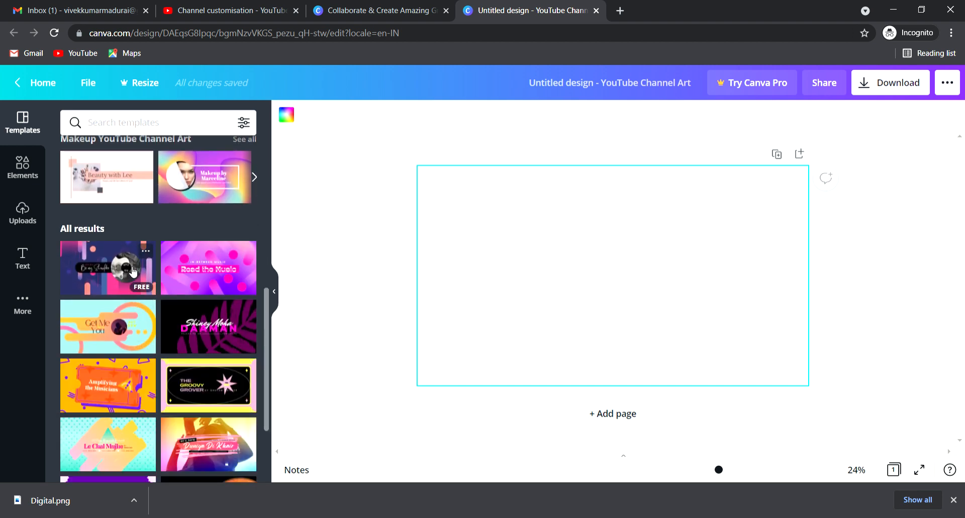
scroll(133, 273, "down", 2)
scroll(217, 334, "down", 1)
scroll(217, 333, "down", 5)
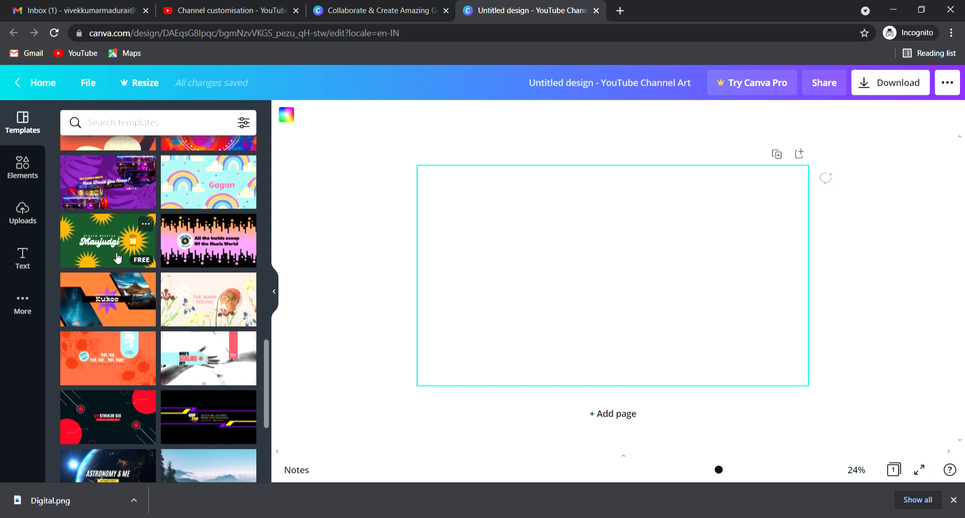
scroll(117, 257, "down", 6)
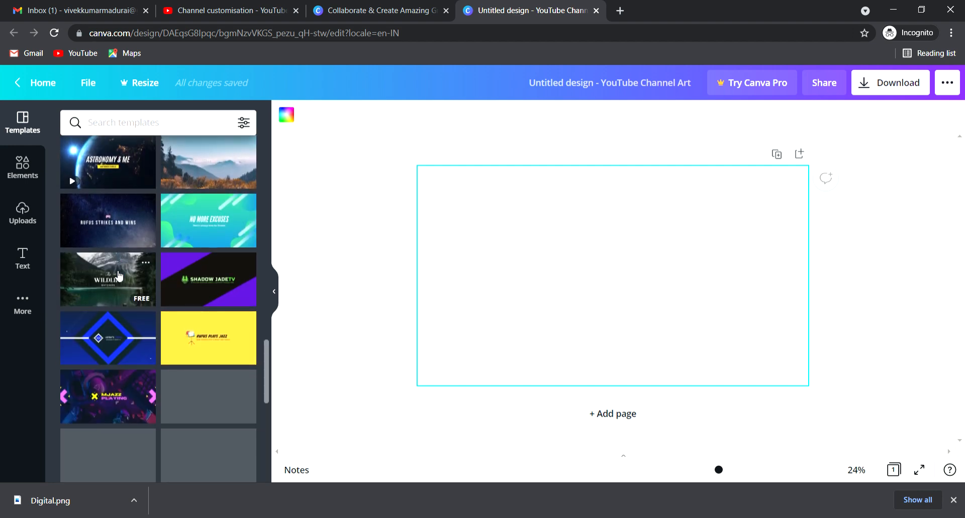
scroll(119, 276, "down", 3)
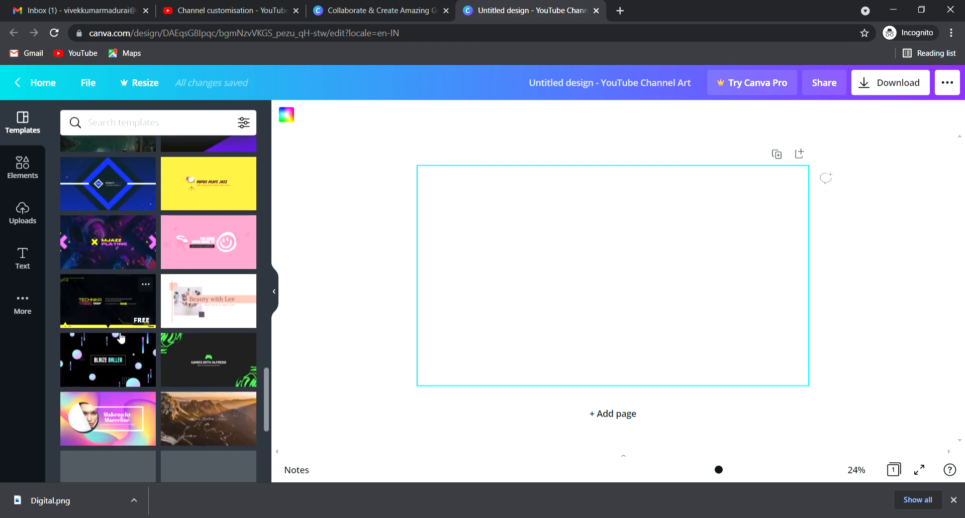
scroll(116, 334, "down", 4)
scroll(192, 346, "down", 1)
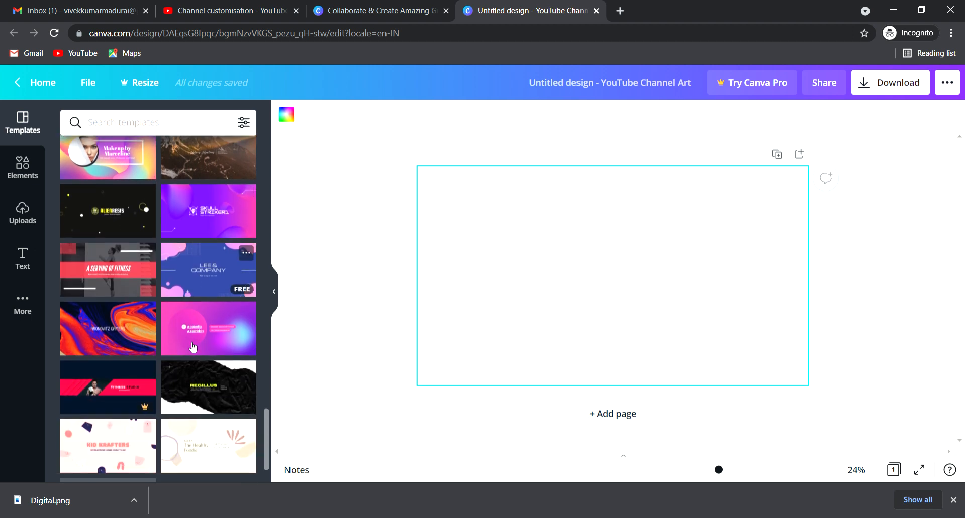
left_click(128, 271)
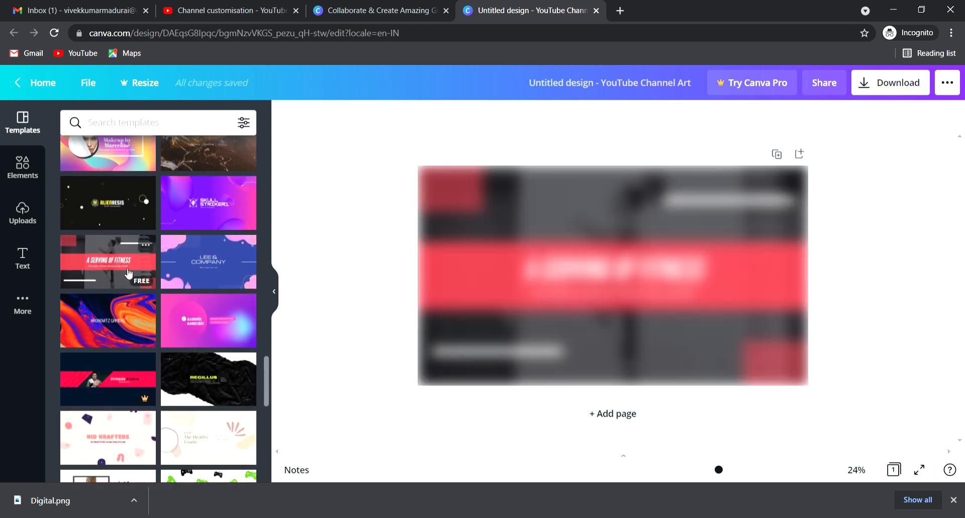
Step: Change the heading from A SERVING OF FITNESS to DIGITAL INFORATION
left_click(568, 259)
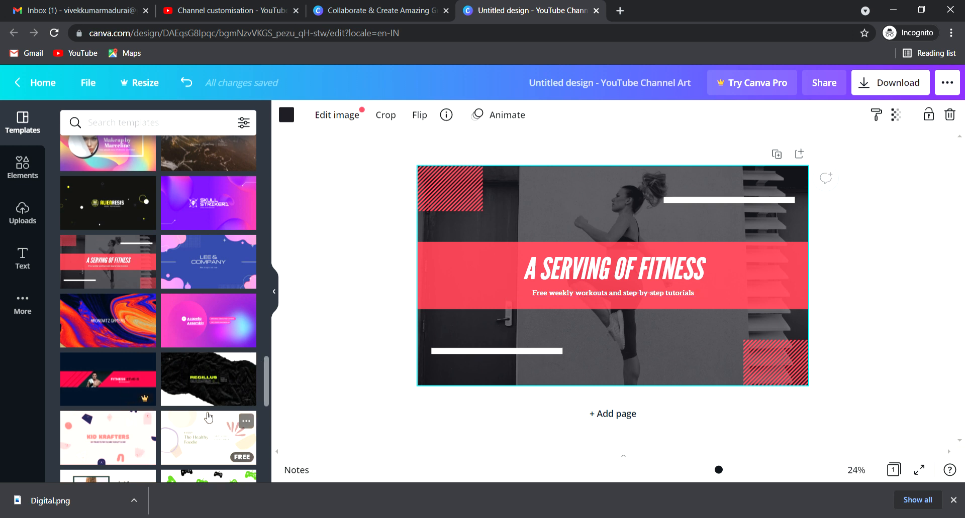
scroll(60, 366, "down", 5)
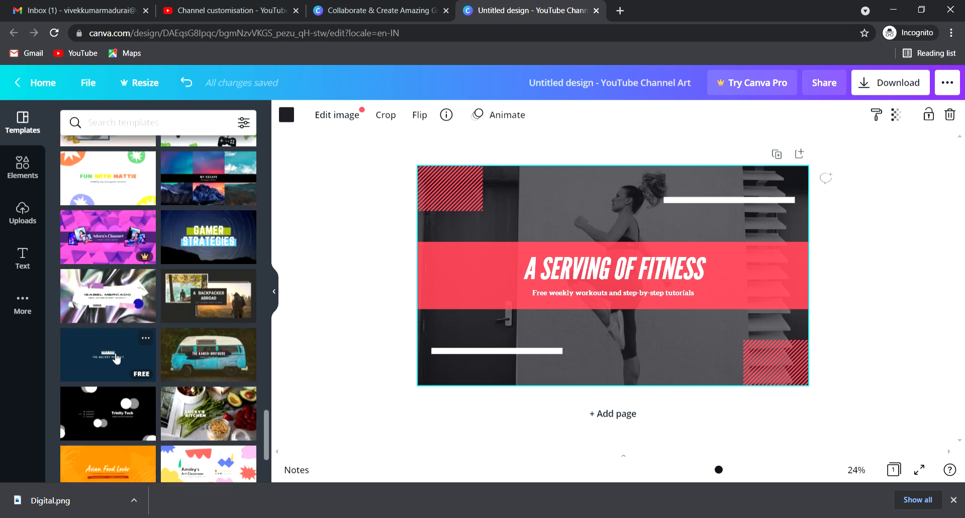
scroll(205, 374, "down", 1)
scroll(204, 374, "down", 3)
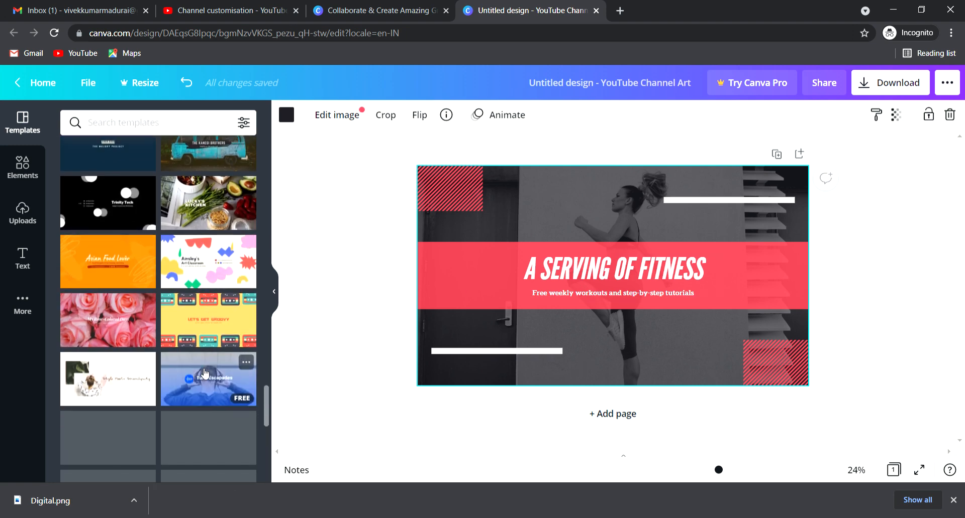
scroll(204, 374, "up", 5)
double_click(549, 272)
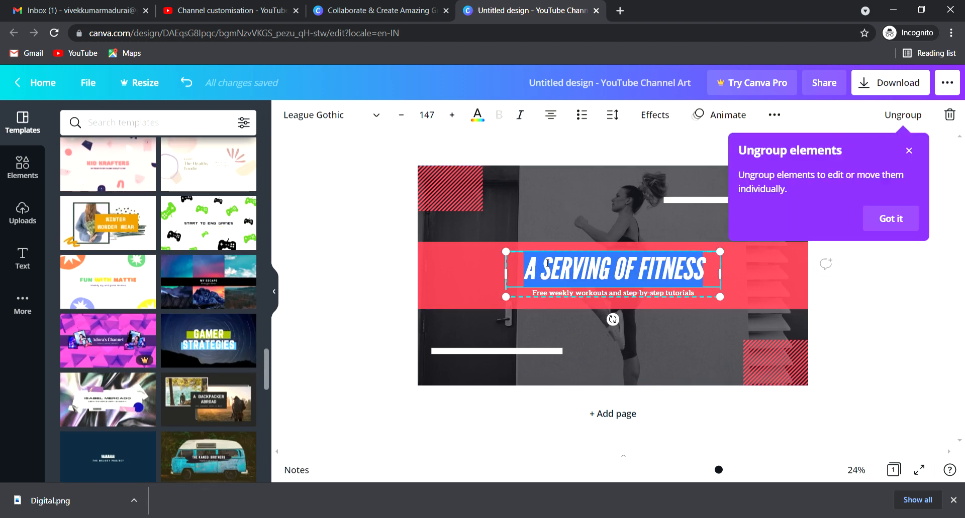
type("DIGI")
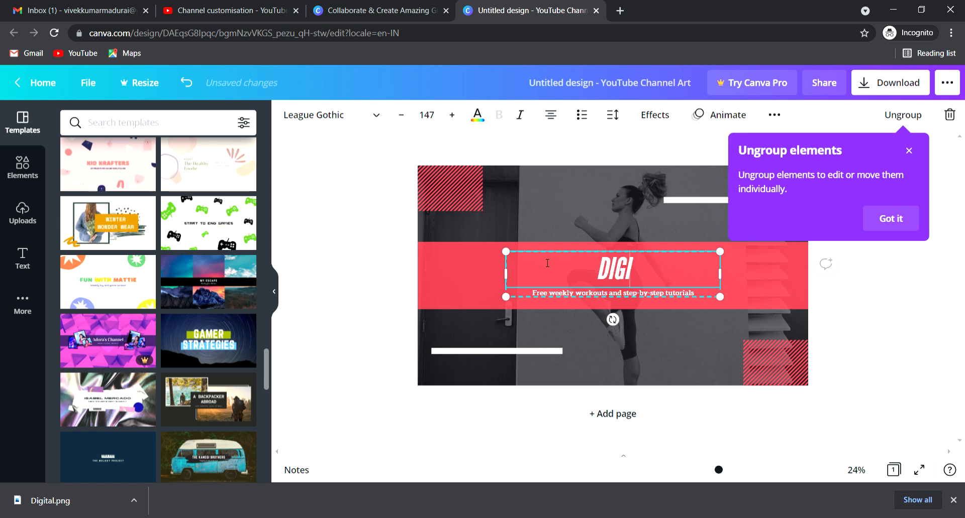
type("TAL INO")
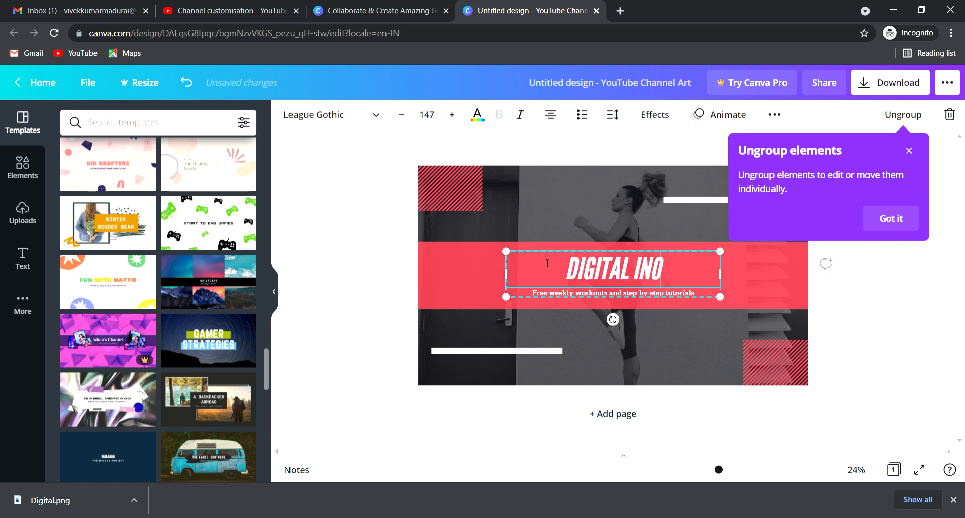
key("BackSpace")
type("FORA")
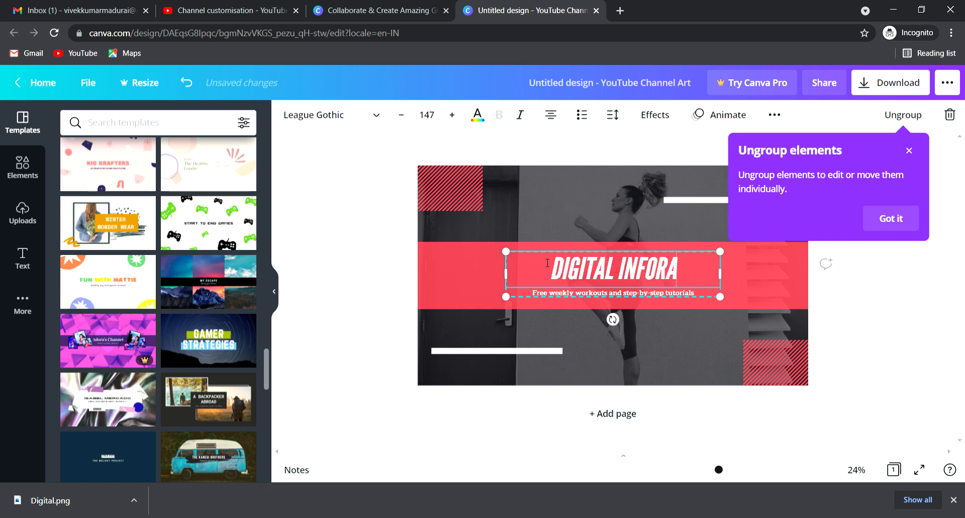
type("TION")
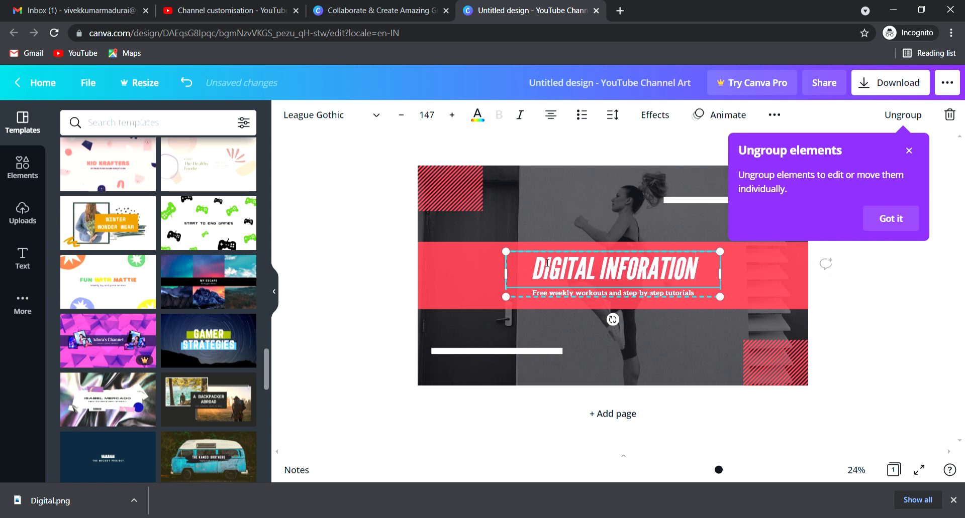
Step: Delete the free weekly workouts subtitle line
left_click(761, 273)
left_click(618, 296)
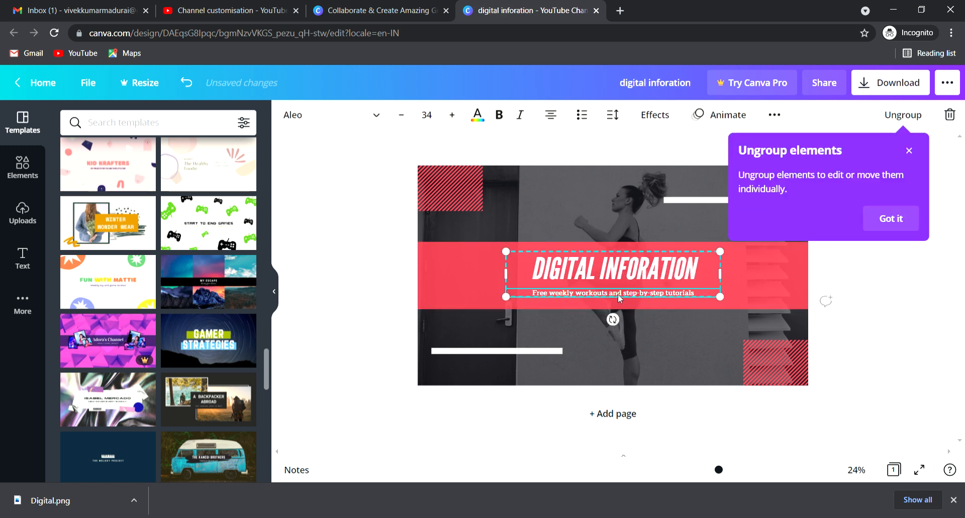
key("Delete")
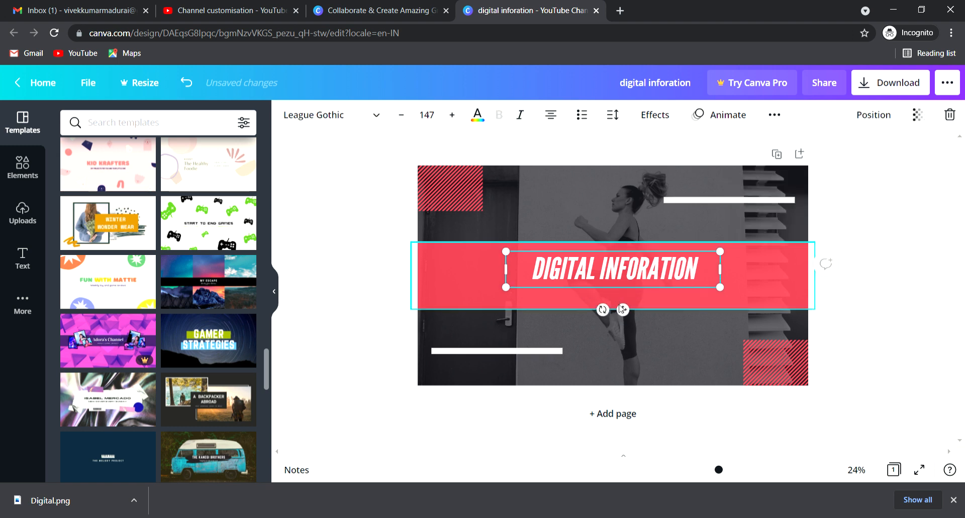
Step: Delete the two white lines below the heading and at the top right
left_click(512, 351)
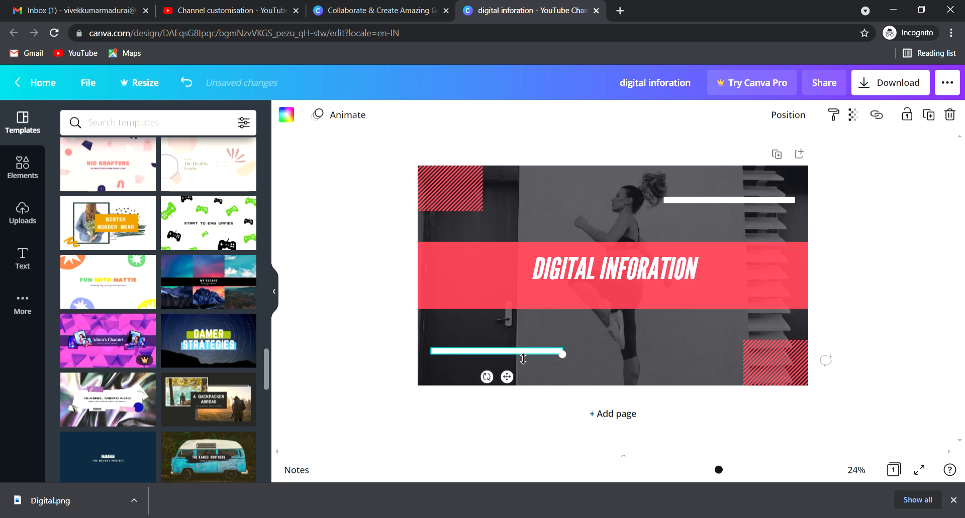
key("Delete")
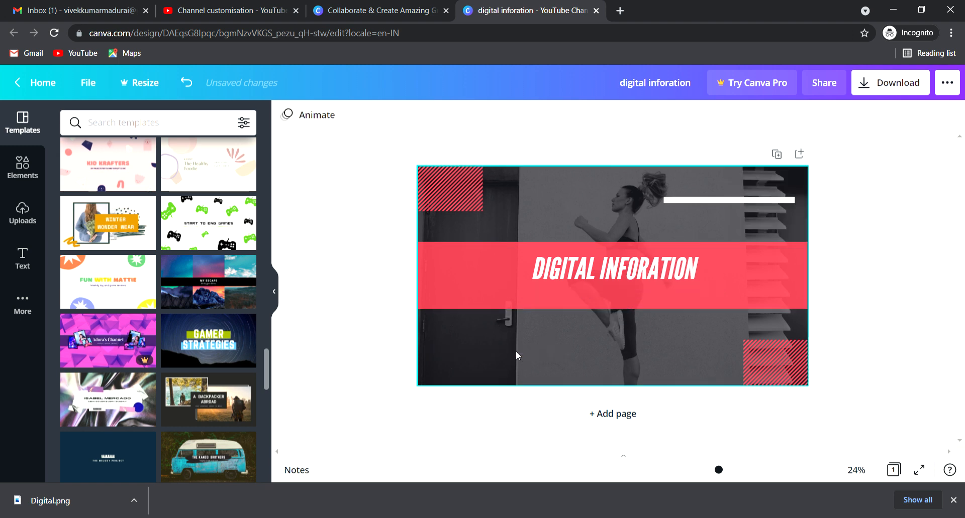
left_click(717, 200)
key("Delete")
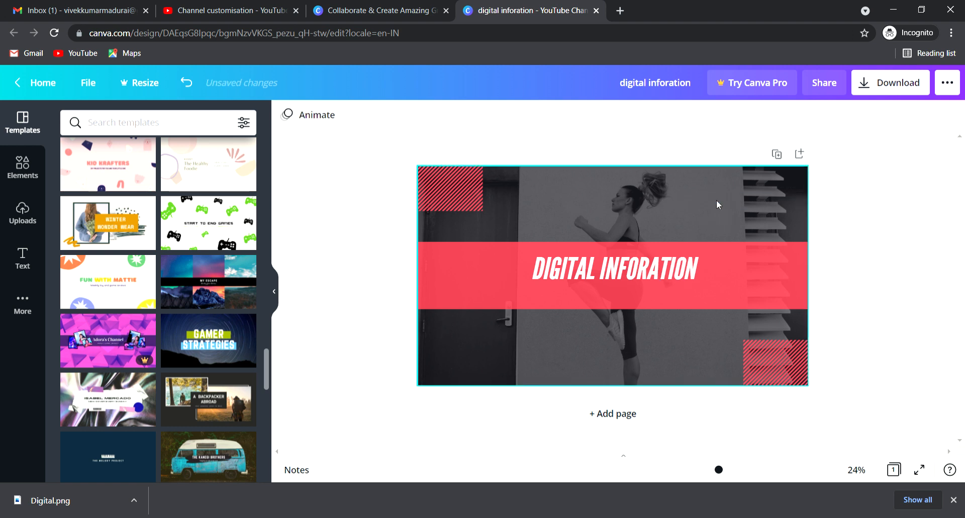
Step: Enlarge the heading across the red band and insert the missing M
left_click_drag(610, 278, 606, 290)
left_click(451, 117)
left_click(451, 116)
left_click(452, 116)
left_click_drag(723, 301, 778, 300)
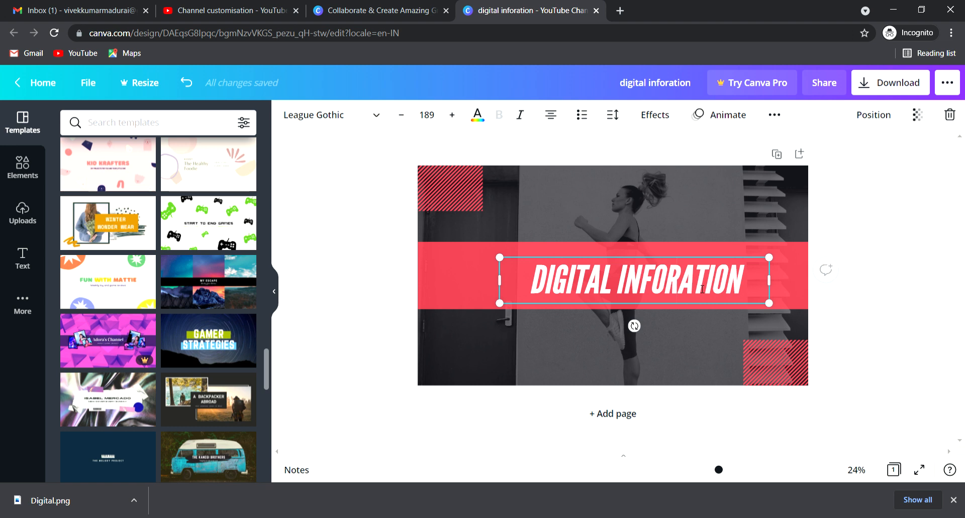
type("m")
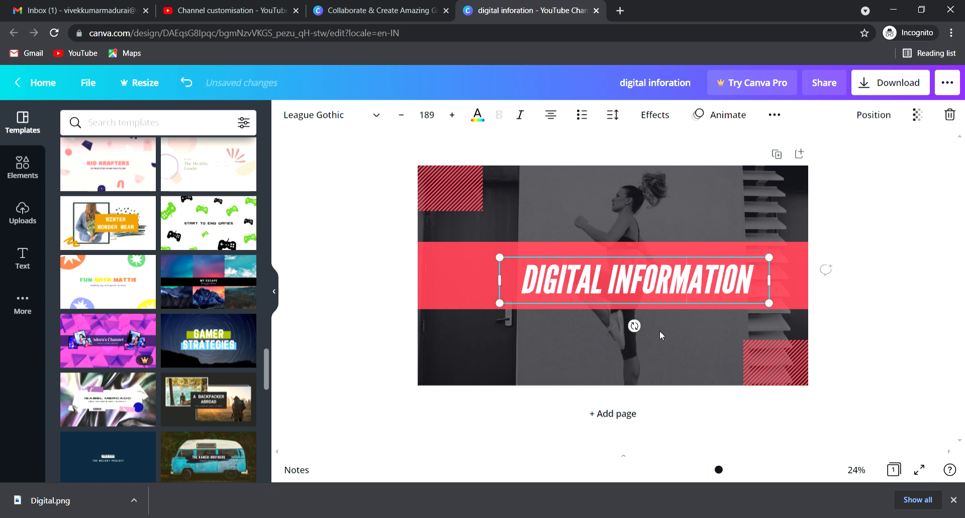
Step: Delete the top-left striped corner shape and recentre the heading on the red band
left_click(651, 321)
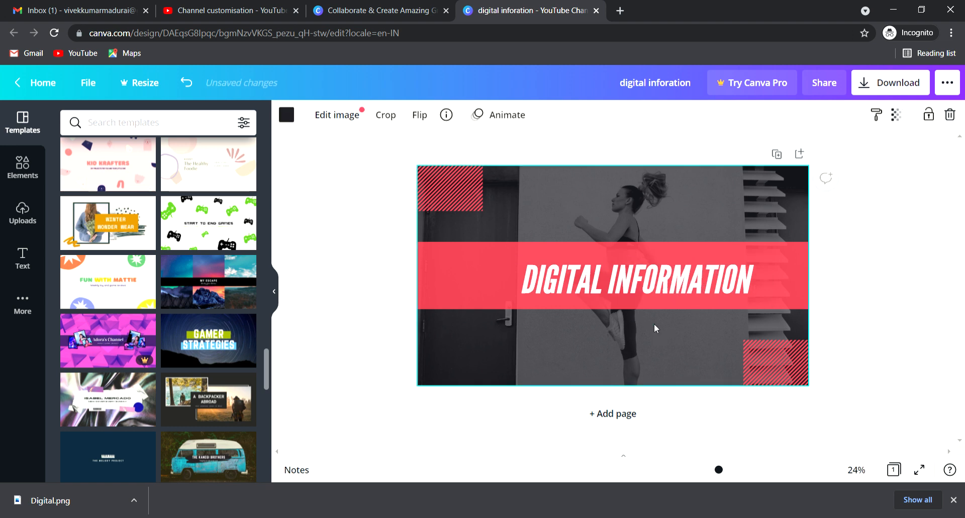
left_click(453, 187)
left_click_drag(453, 188, 776, 378)
key("Delete")
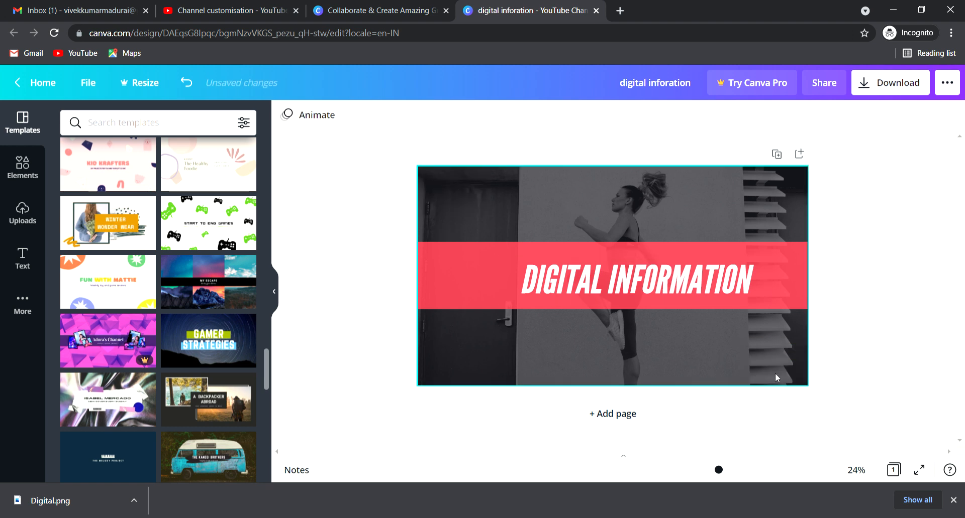
left_click_drag(647, 294, 647, 289)
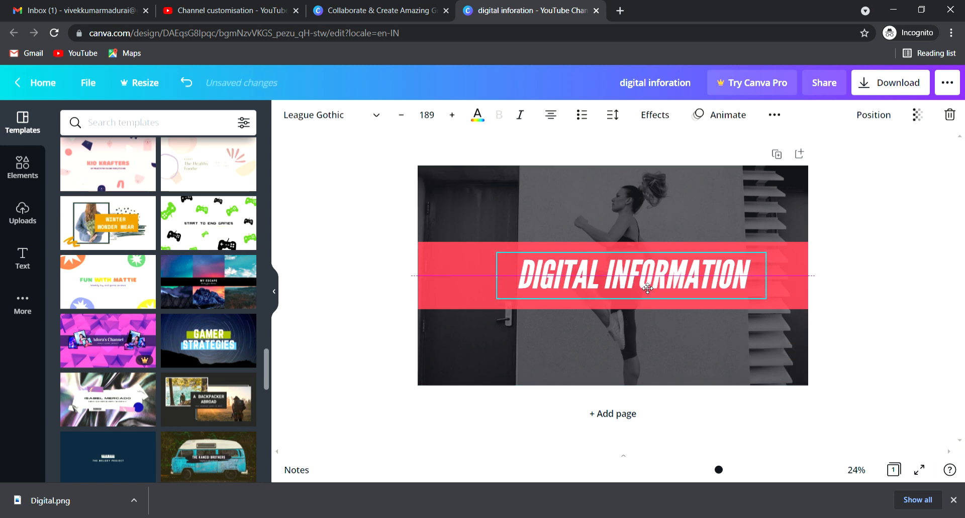
left_click(649, 345)
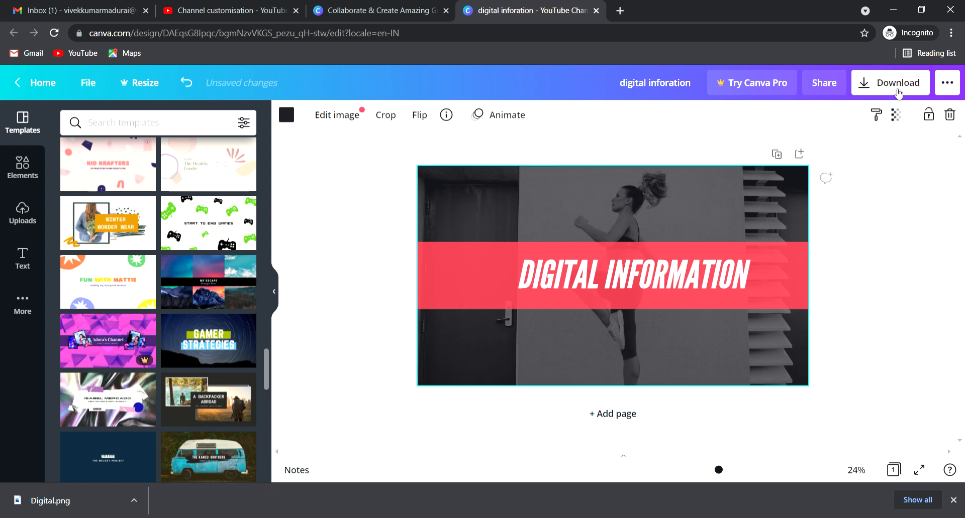
Step: Download the channel art as a PNG, then return to the Canva design tab
left_click(898, 92)
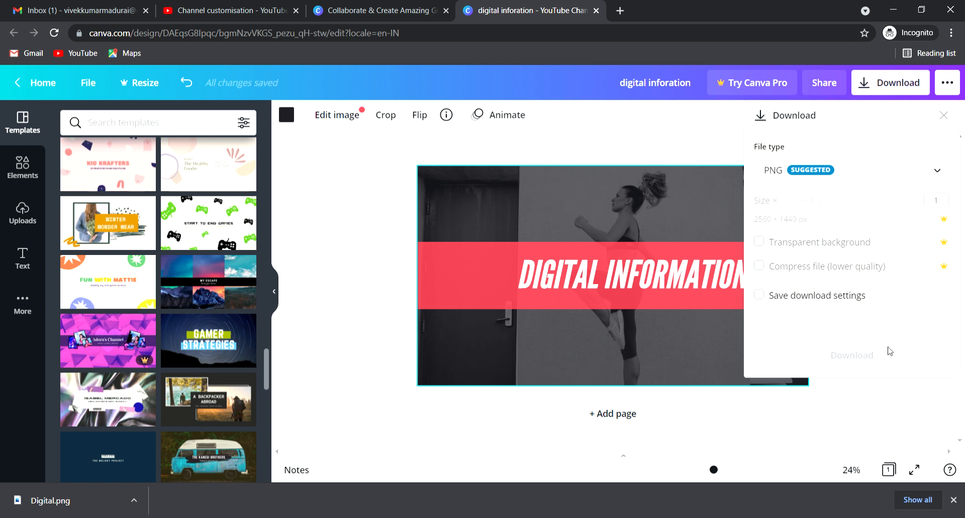
left_click(868, 324)
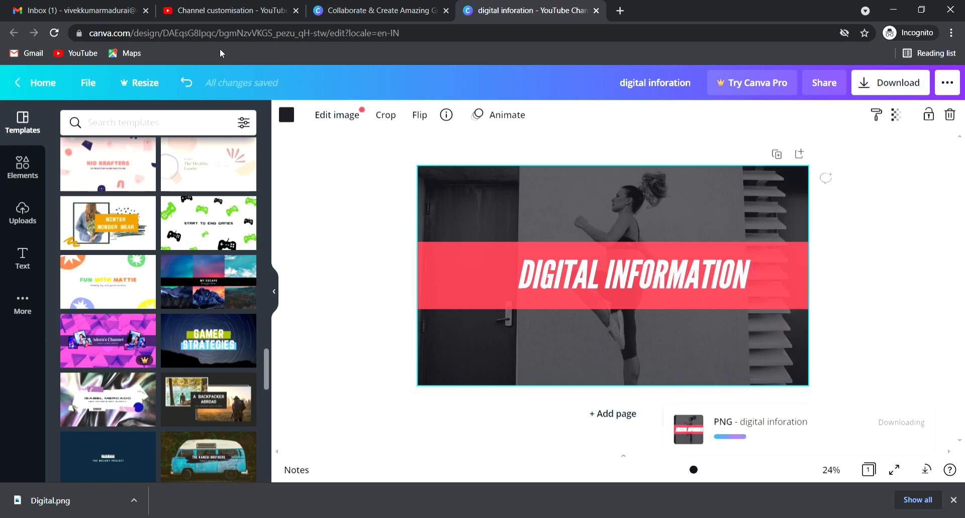
left_click(209, 15)
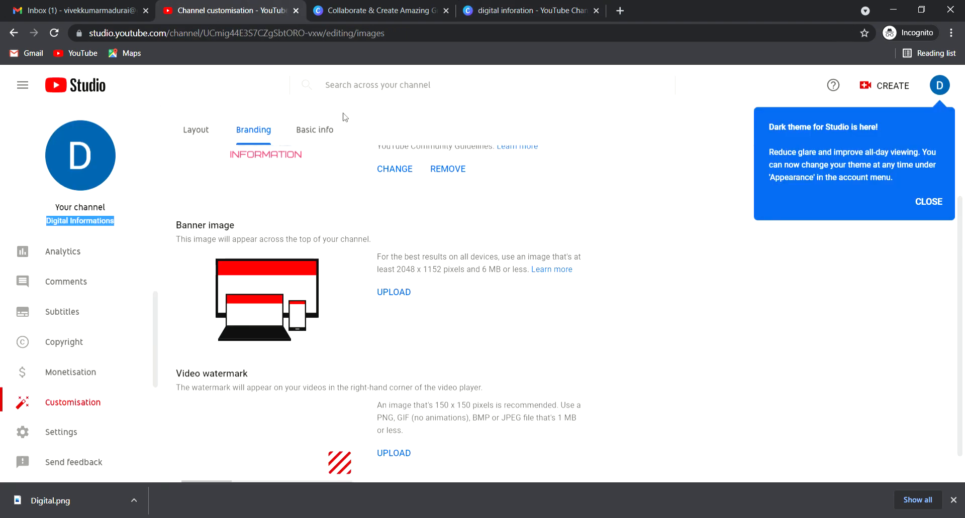
scroll(671, 348, "down", 1)
scroll(657, 348, "up", 2)
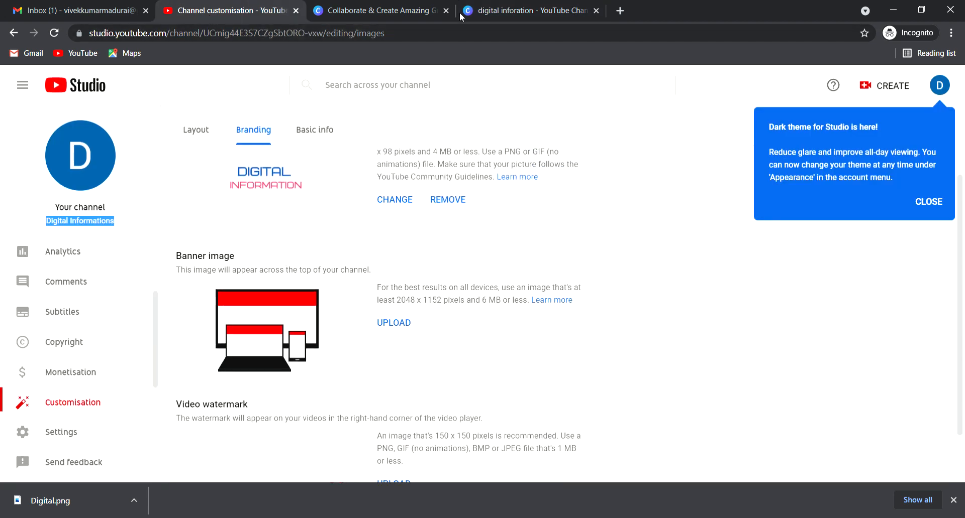
left_click(556, 10)
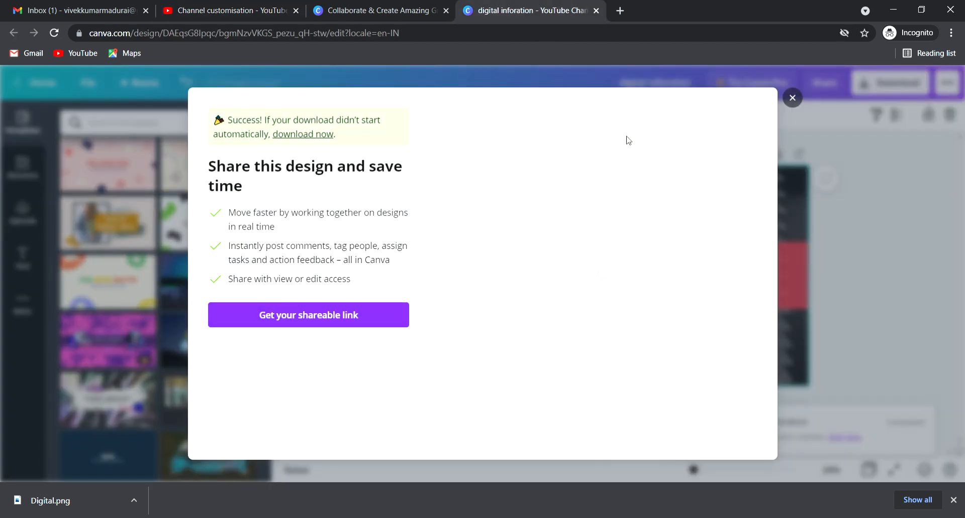
Step: Back in YouTube Studio, upload the downloaded DIGITAL INFORMATION PNG as the channel's banner image
left_click(792, 98)
left_click(241, 9)
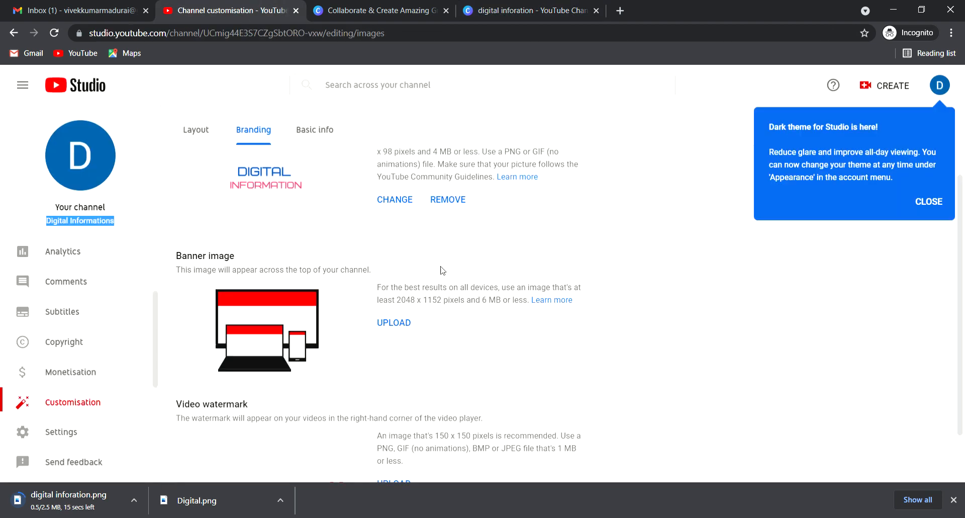
scroll(484, 303, "up", 2)
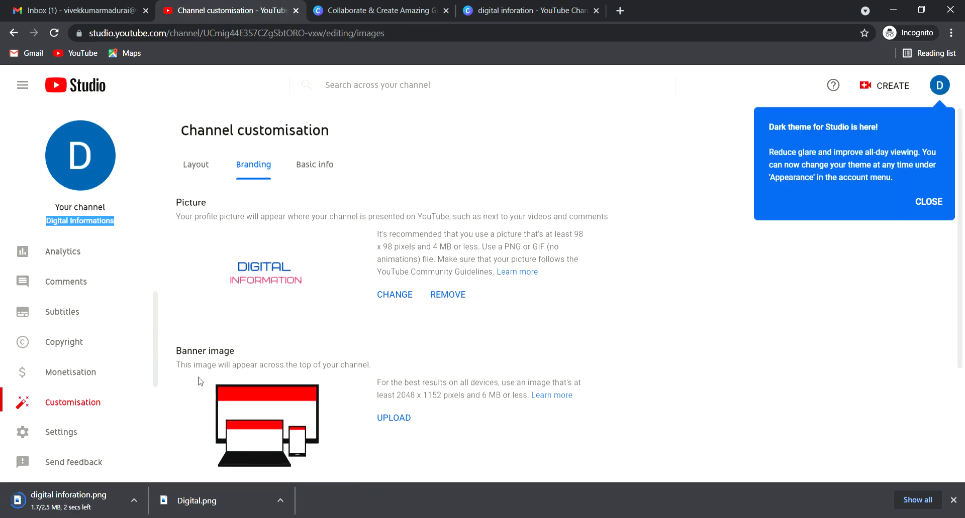
double_click(207, 355)
scroll(454, 330, "down", 2)
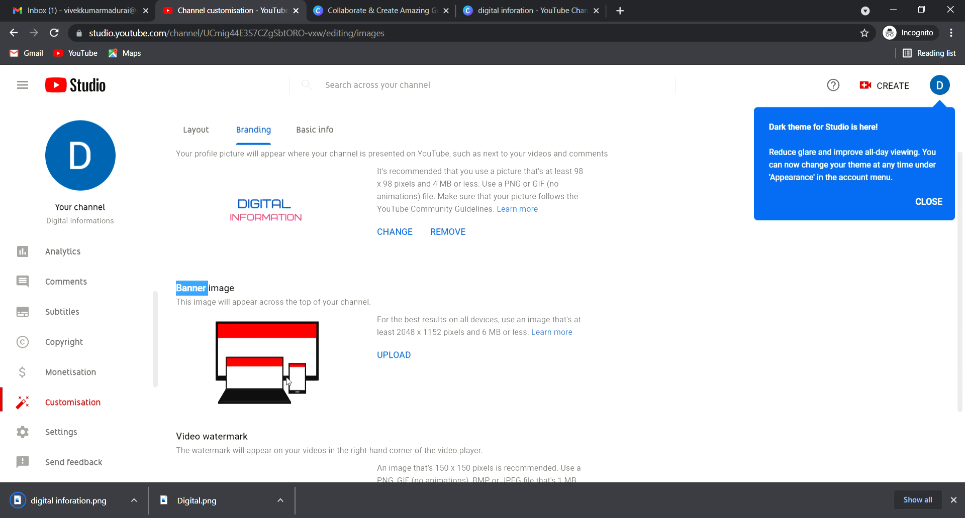
left_click(395, 362)
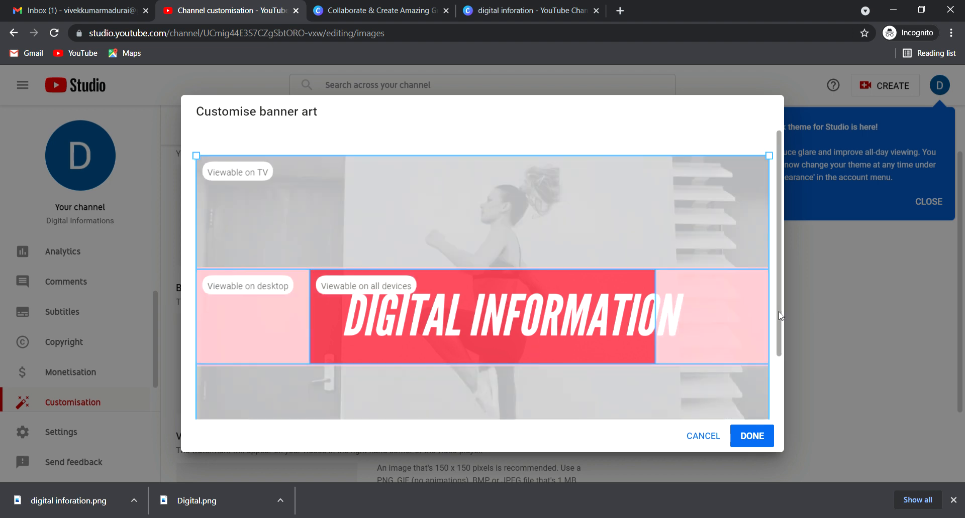
Step: Resize the banner crop box from its corners and confirm the crop with Done
scroll(782, 314, "down", 2)
left_click_drag(769, 406, 801, 381)
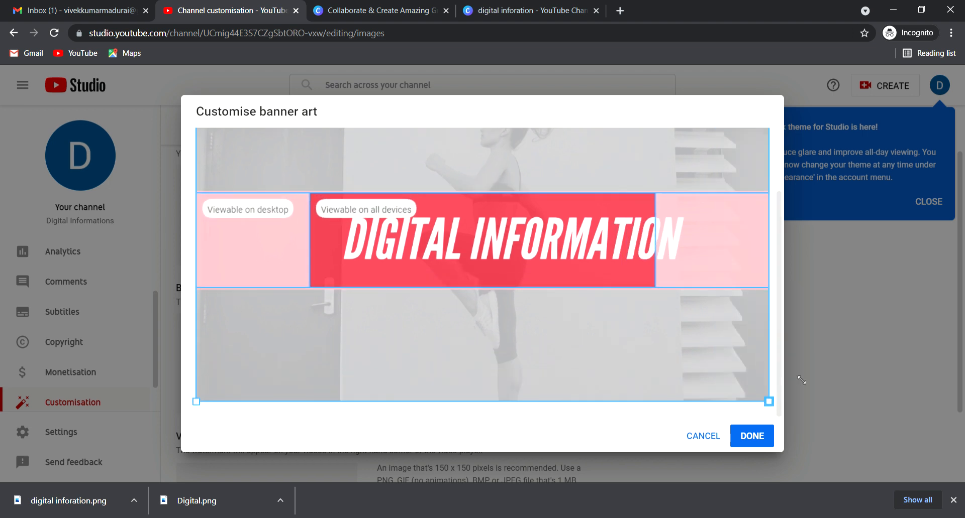
scroll(623, 358, "up", 2)
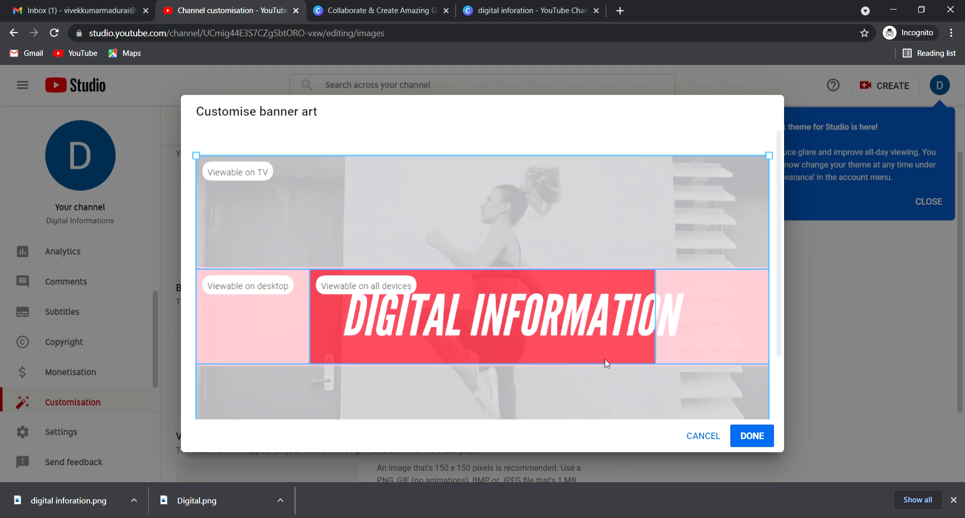
left_click_drag(197, 158, 273, 181)
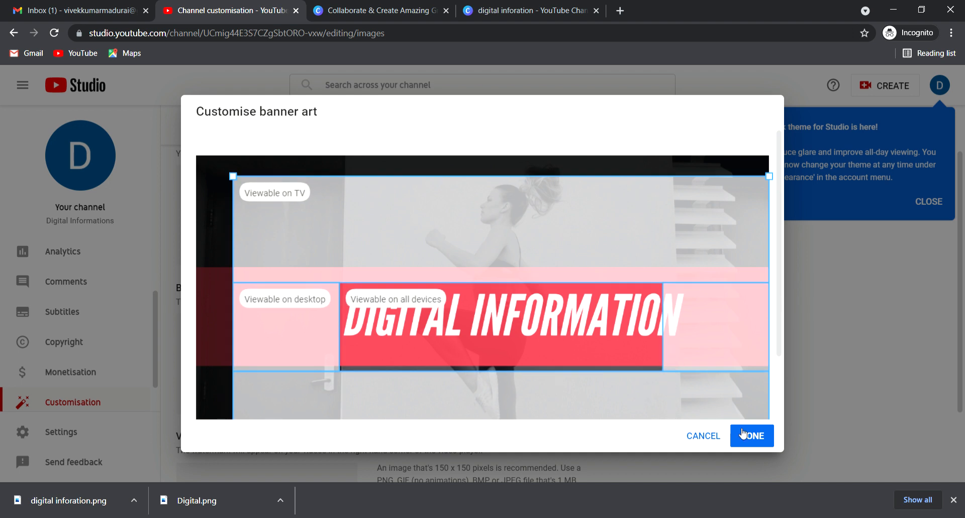
left_click(757, 439)
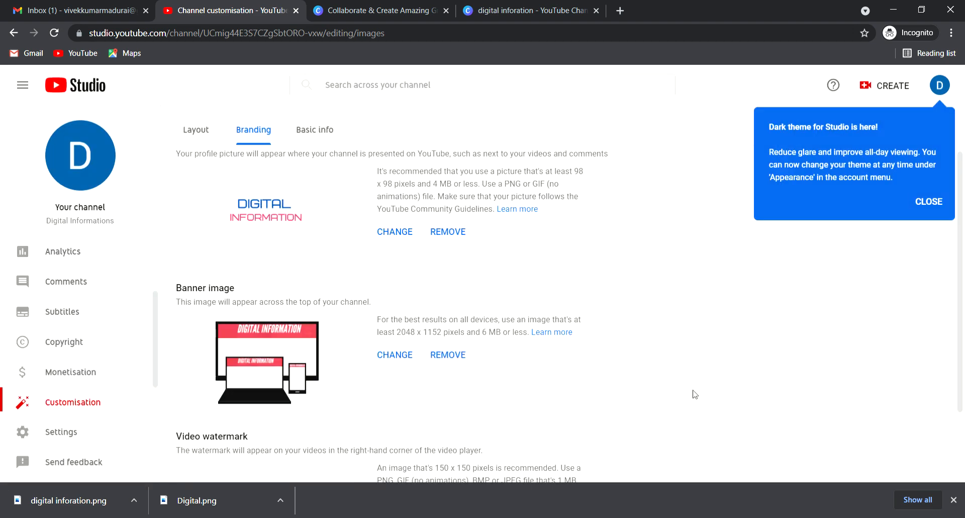
Step: Load youtube.com in the former Canva homepage tab and open the account menu
scroll(694, 395, "down", 2)
scroll(656, 420, "up", 3)
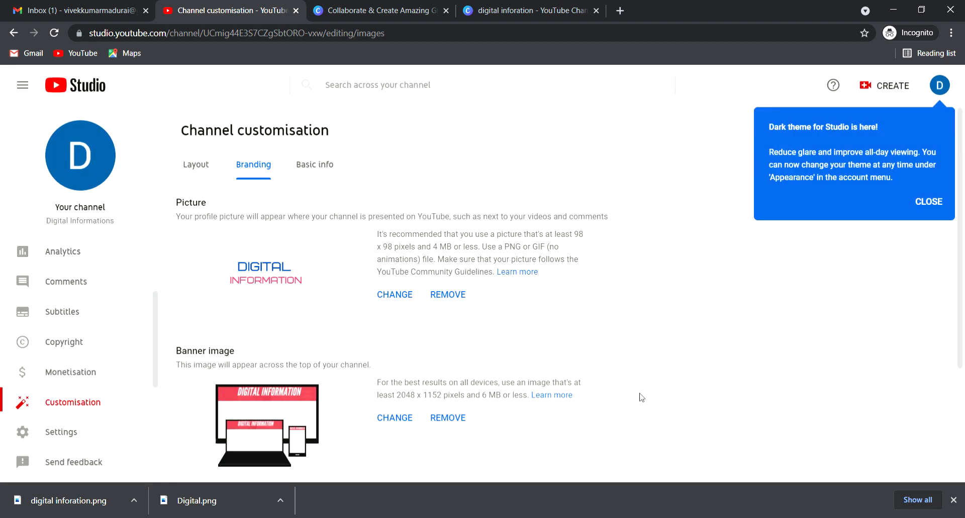
scroll(558, 396, "down", 3)
scroll(558, 396, "up", 3)
left_click(355, 8)
left_click(368, 33)
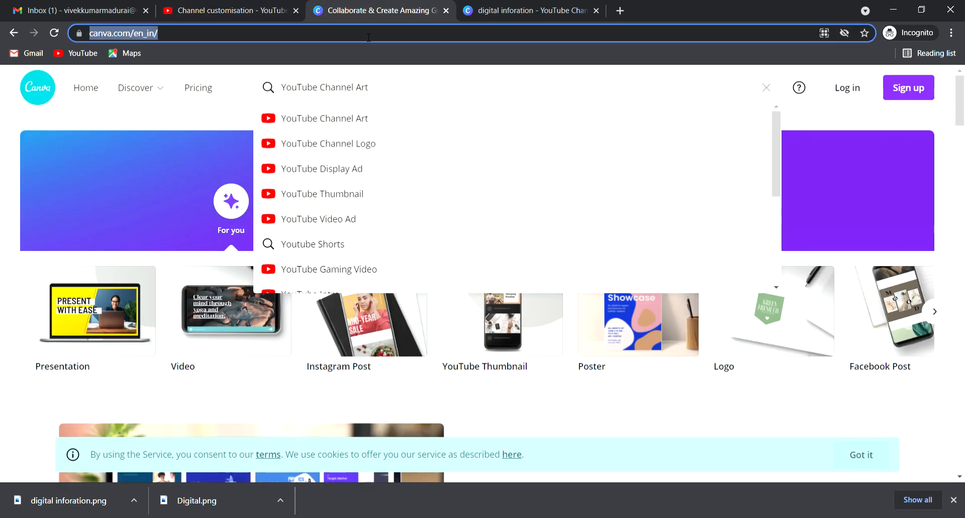
type("youtube.com")
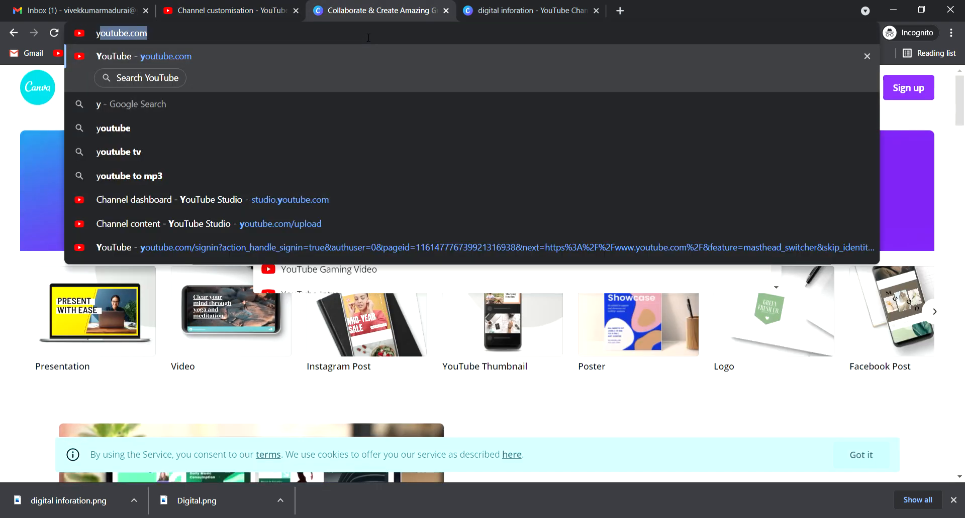
key("Return")
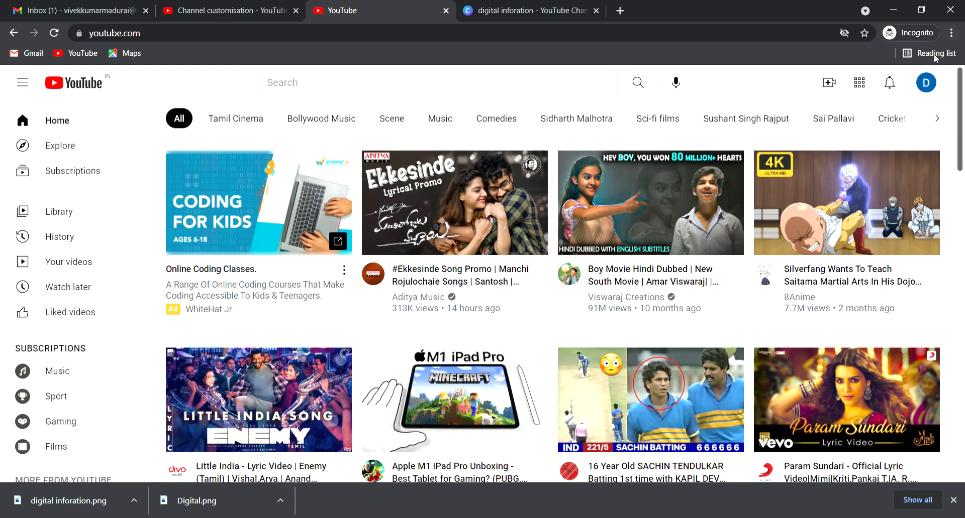
left_click(927, 91)
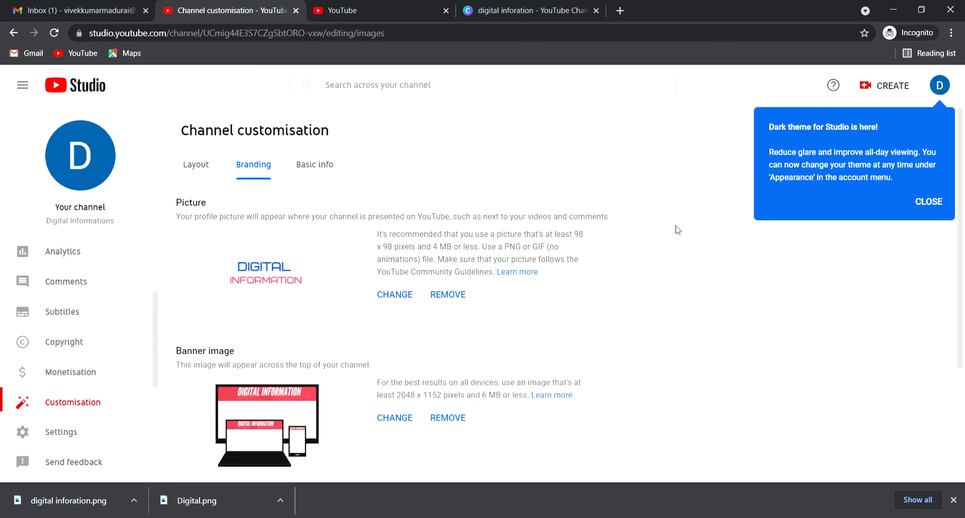
Step: Dismiss the dark theme notice, publish the channel branding changes and close the customisation tip
left_click(933, 202)
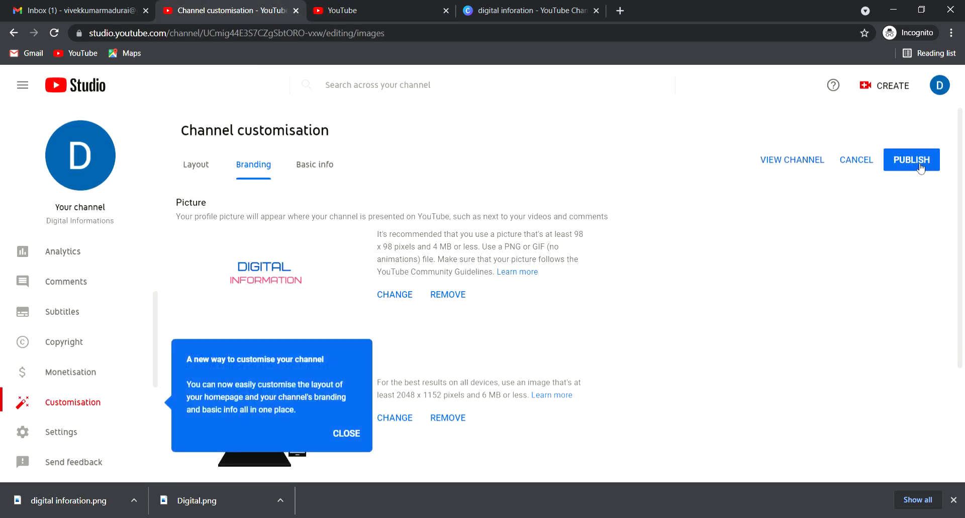
left_click(917, 165)
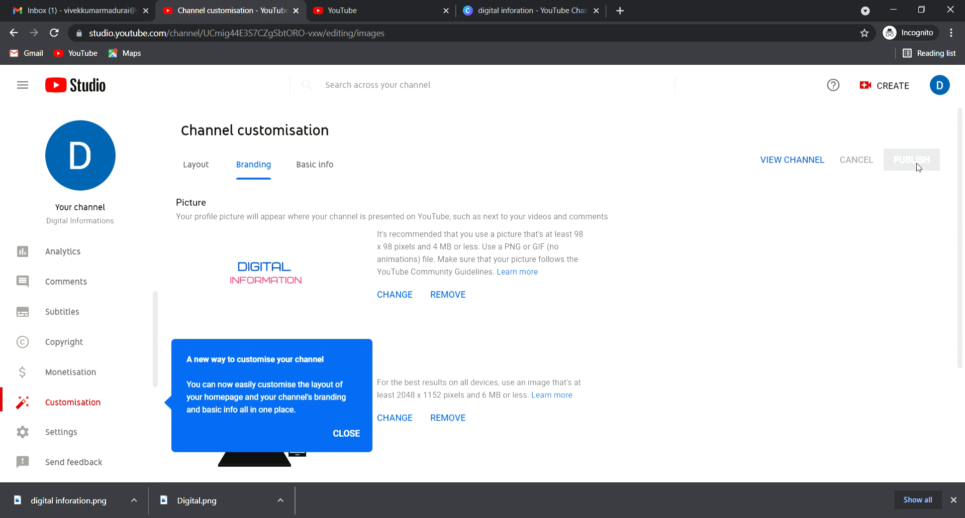
left_click(347, 434)
left_click(330, 12)
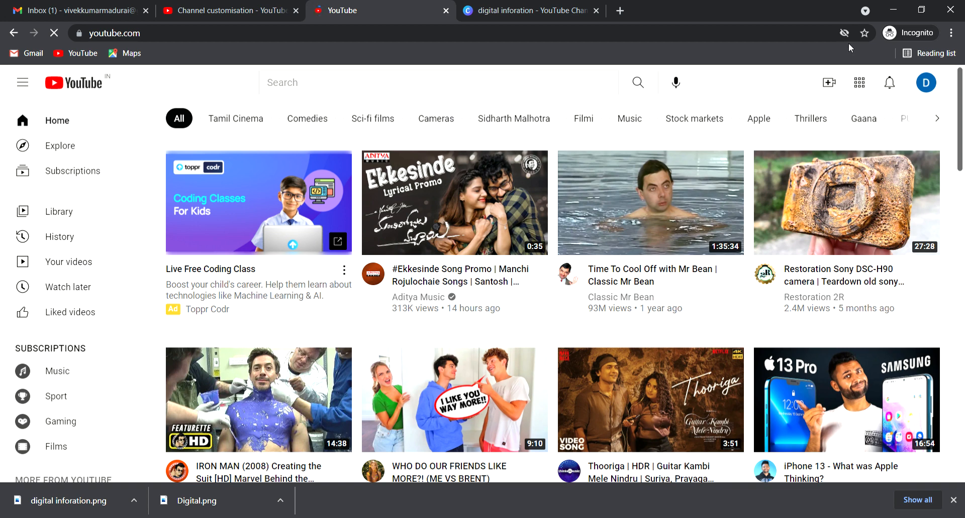
Step: Compare the Studio channel customisation page with the YouTube home page tab
left_click(235, 10)
scroll(615, 322, "down", 4)
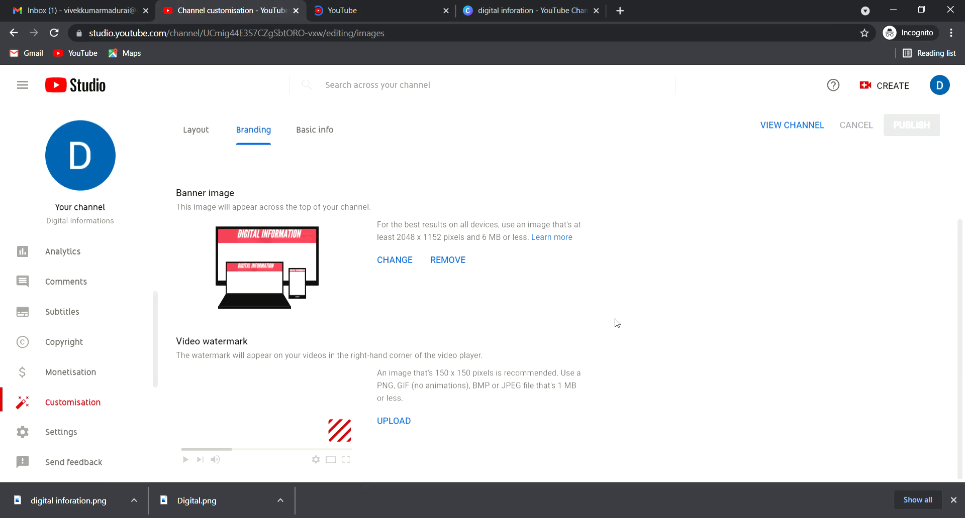
scroll(616, 321, "up", 4)
scroll(616, 321, "down", 3)
left_click(359, 10)
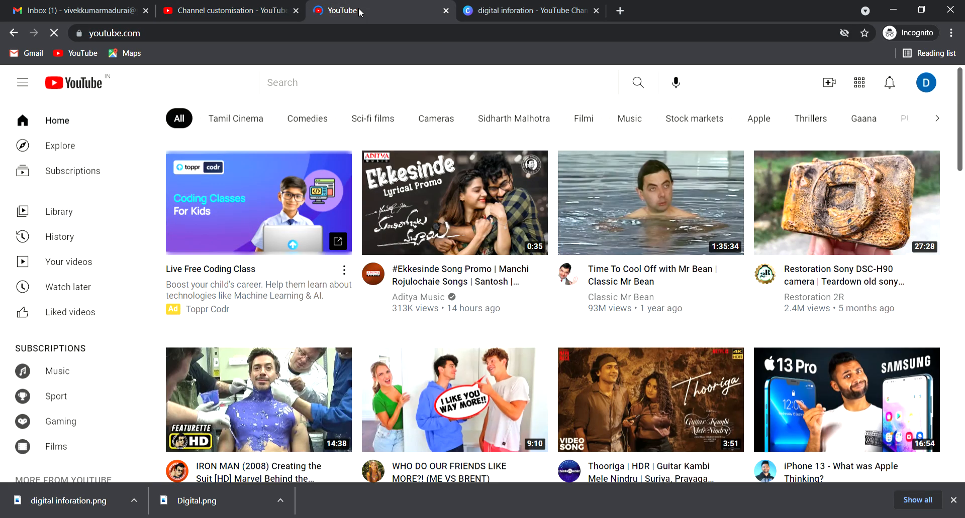
left_click(262, 11)
scroll(727, 306, "up", 3)
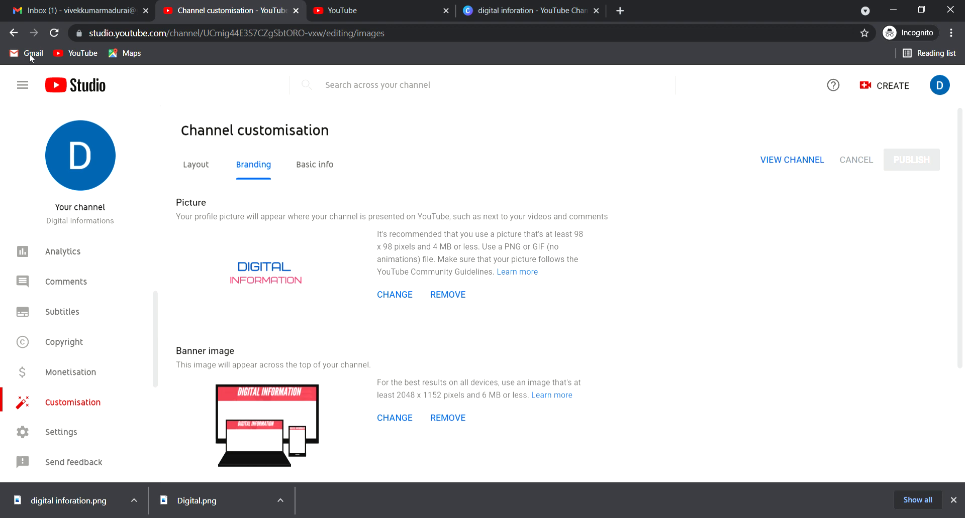
Step: Go back to the Channel customisation Layout tab and reload it with F5
left_click(7, 33)
left_click(7, 33)
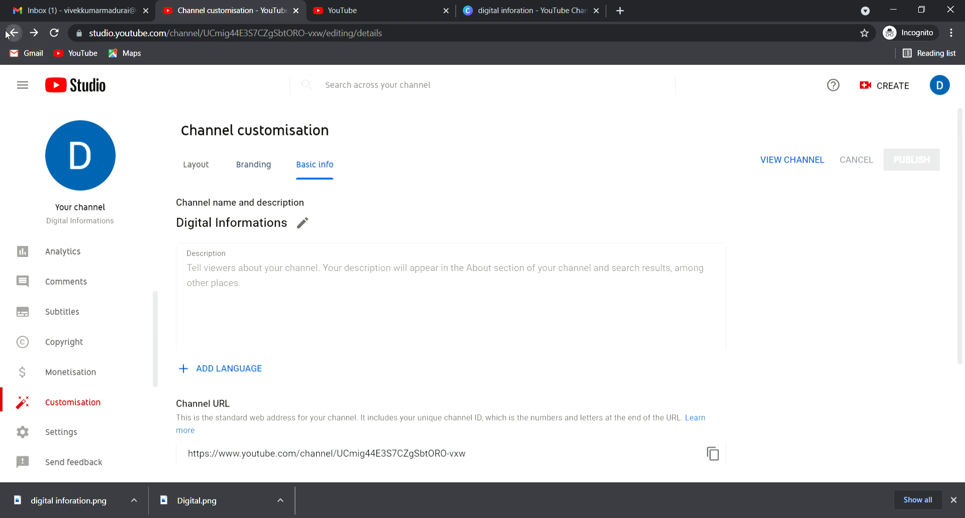
left_click(352, 11)
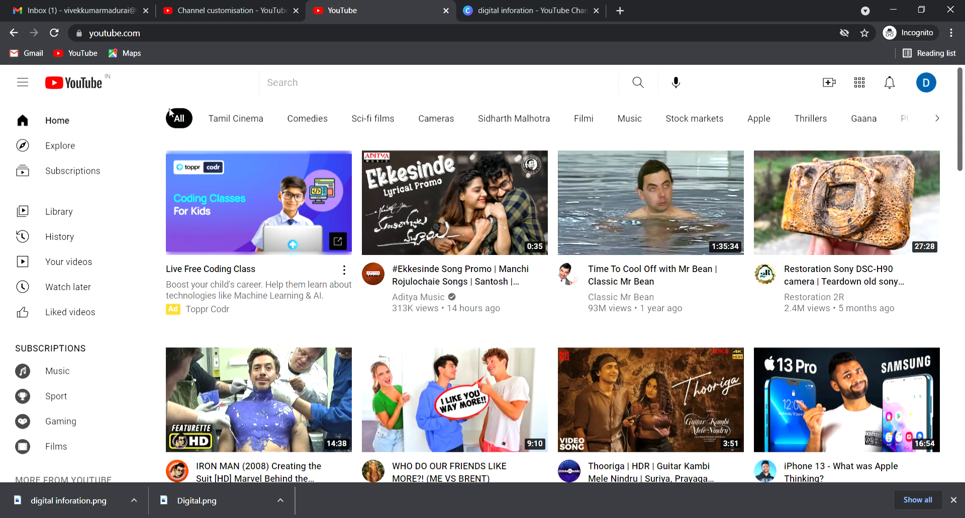
left_click(230, 16)
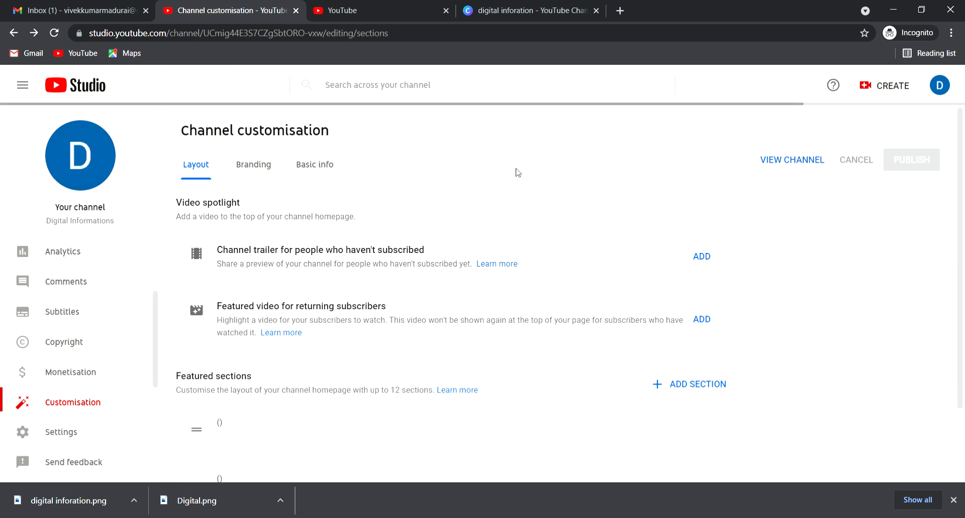
key("F5")
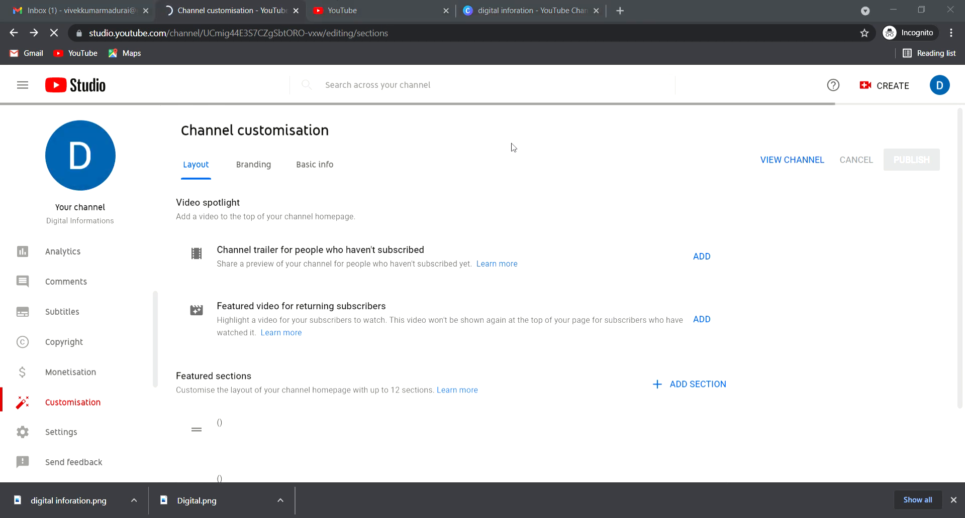